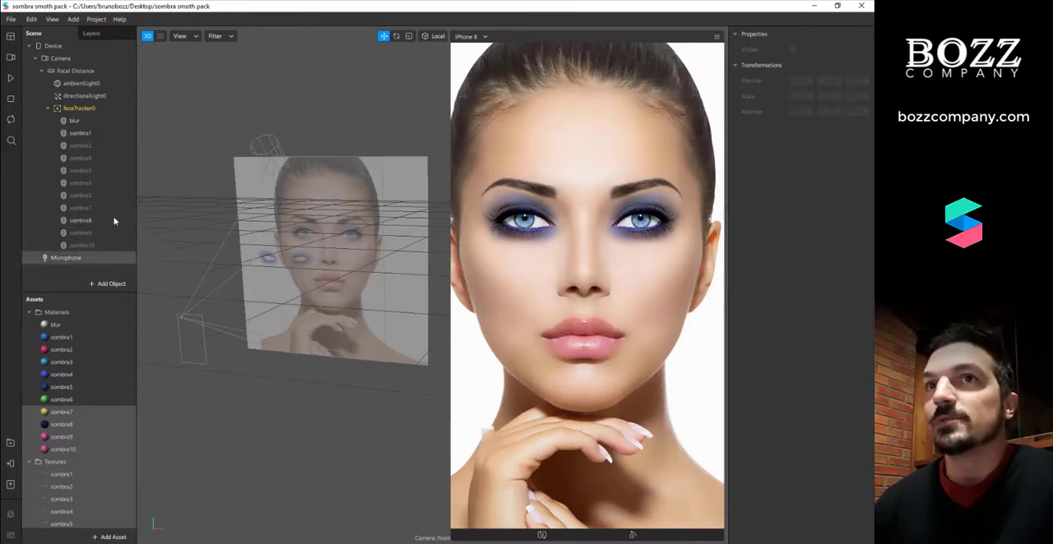
Turn off visibility for the sombra1 and sombra8 face meshes together
left_click(66, 450)
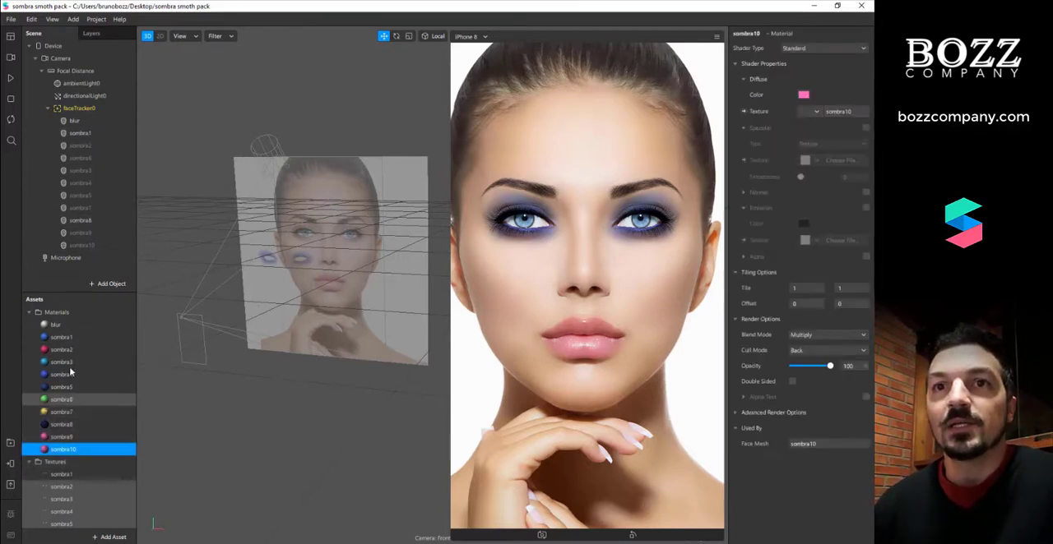
left_click(163, 408)
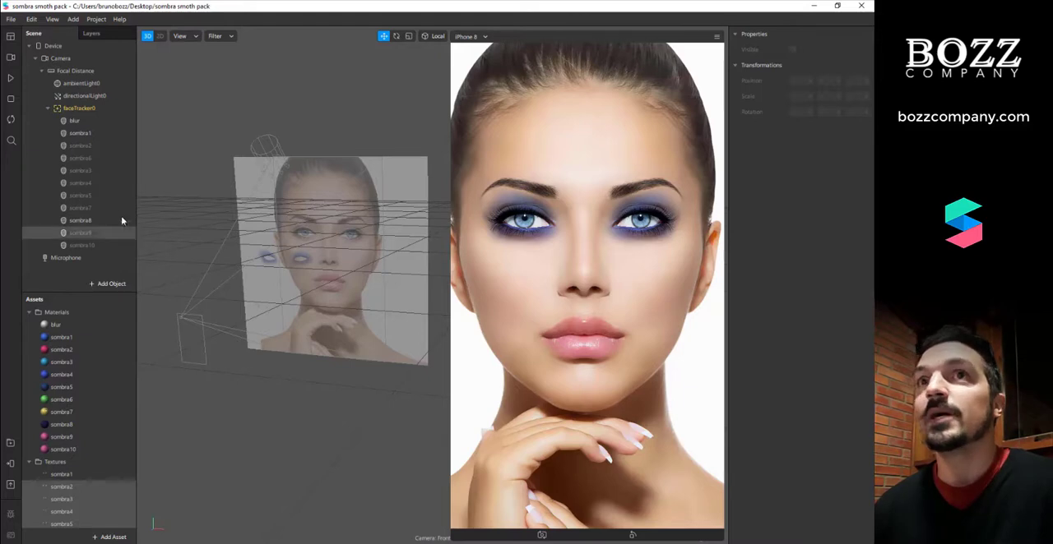
left_click(94, 139)
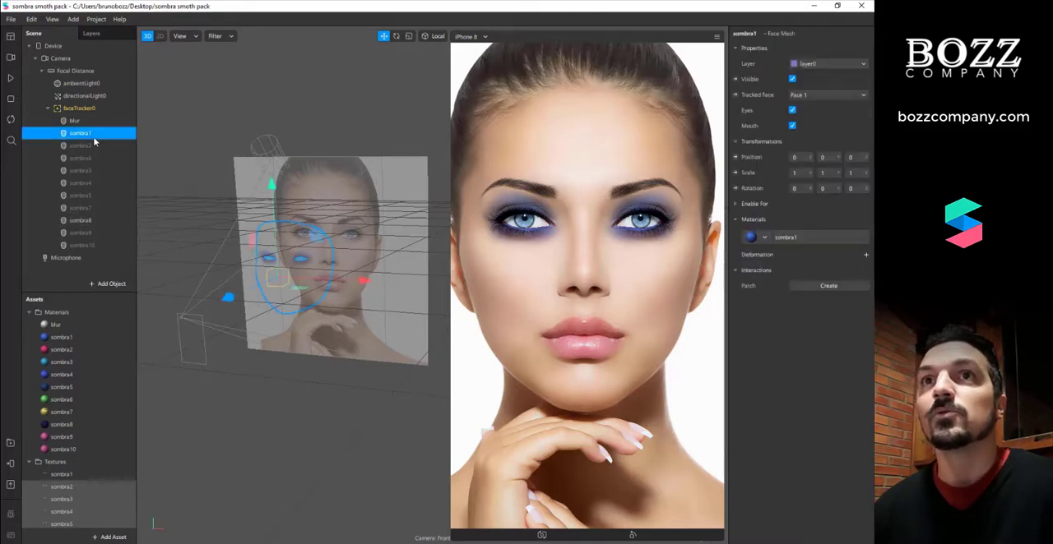
left_click(101, 220, "ctrl")
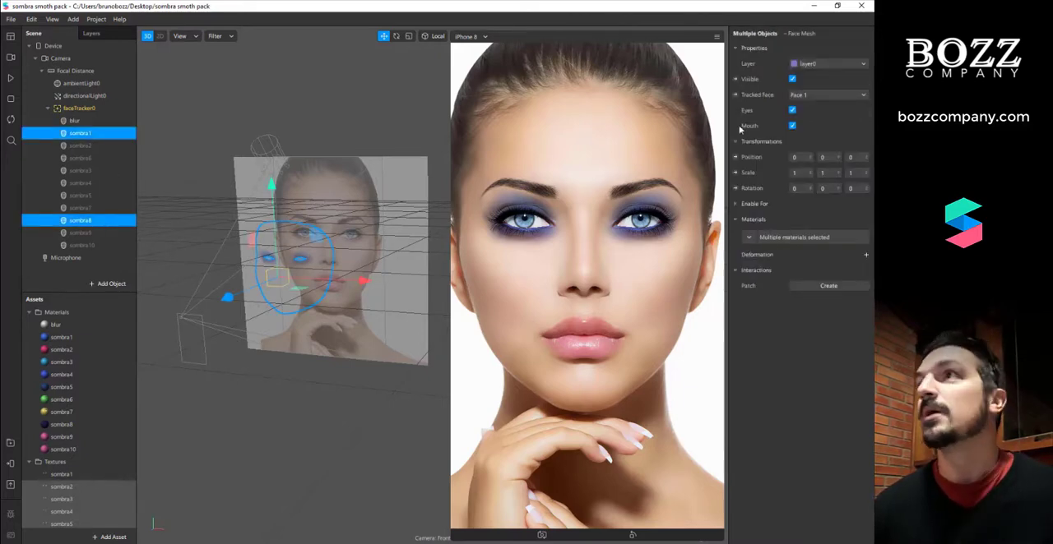
left_click(793, 81)
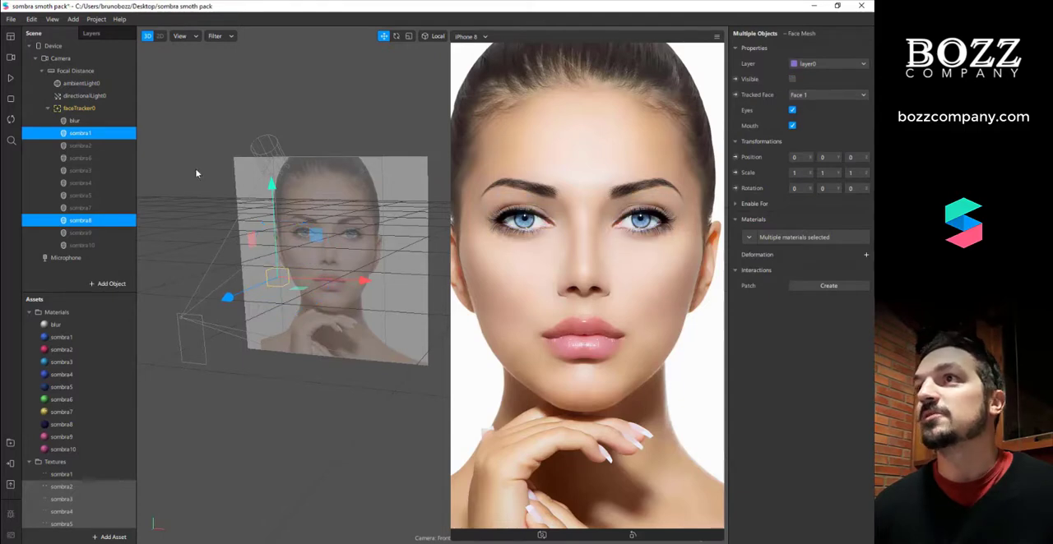
Make the sombra2 face mesh visible and toggle the visibility of sombra6, leaving sombra6 hidden
left_click(104, 145)
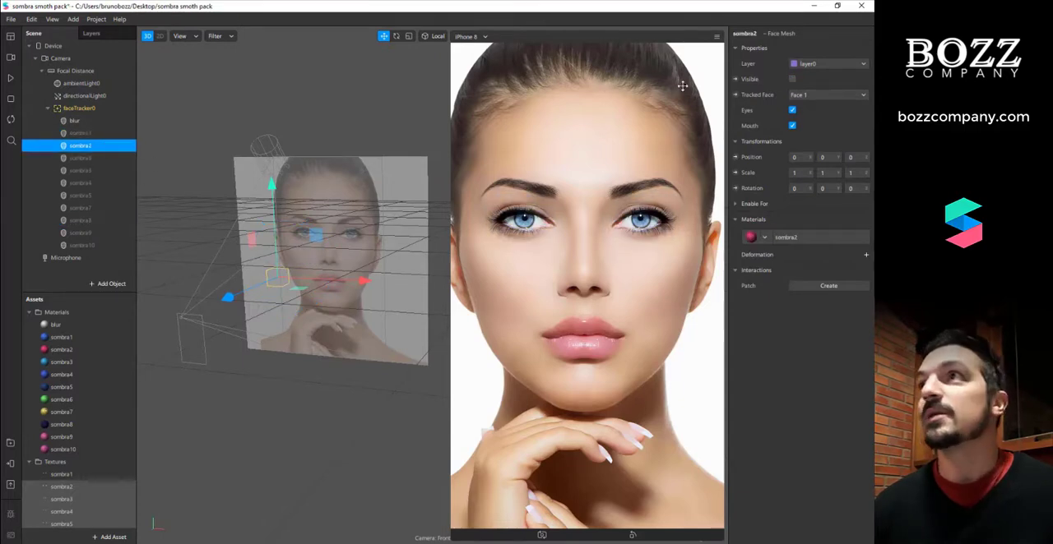
left_click(792, 79)
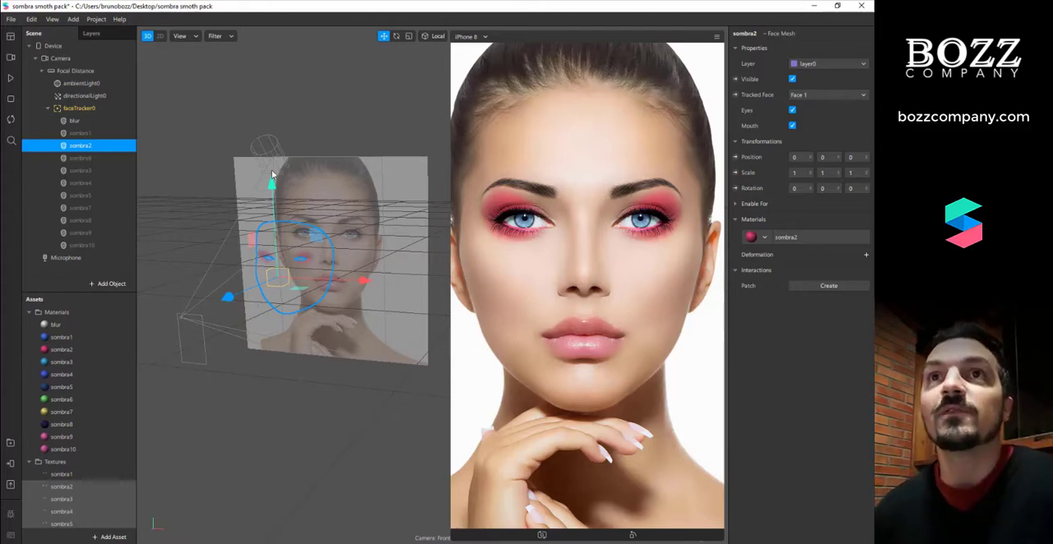
left_click(113, 161)
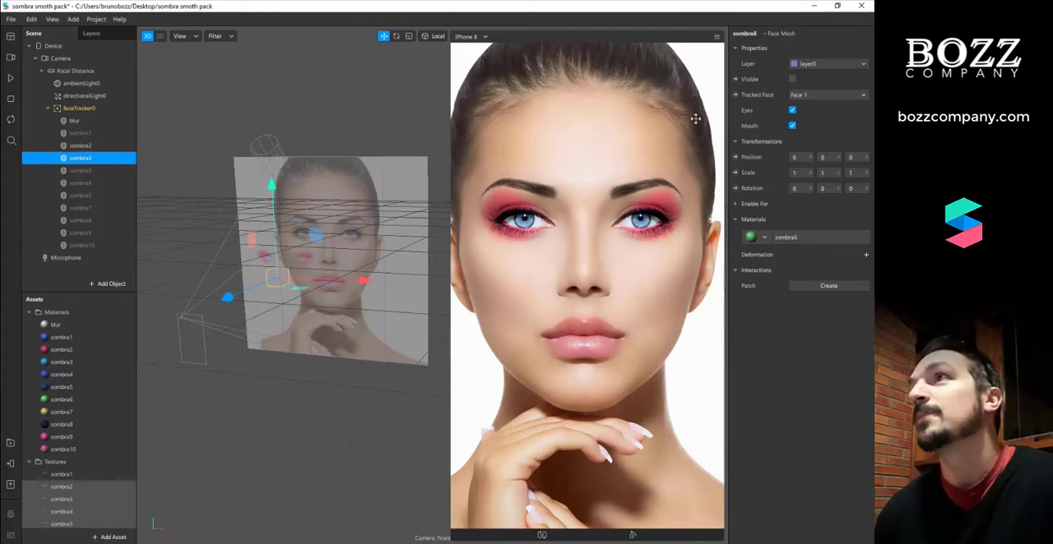
left_click(792, 79)
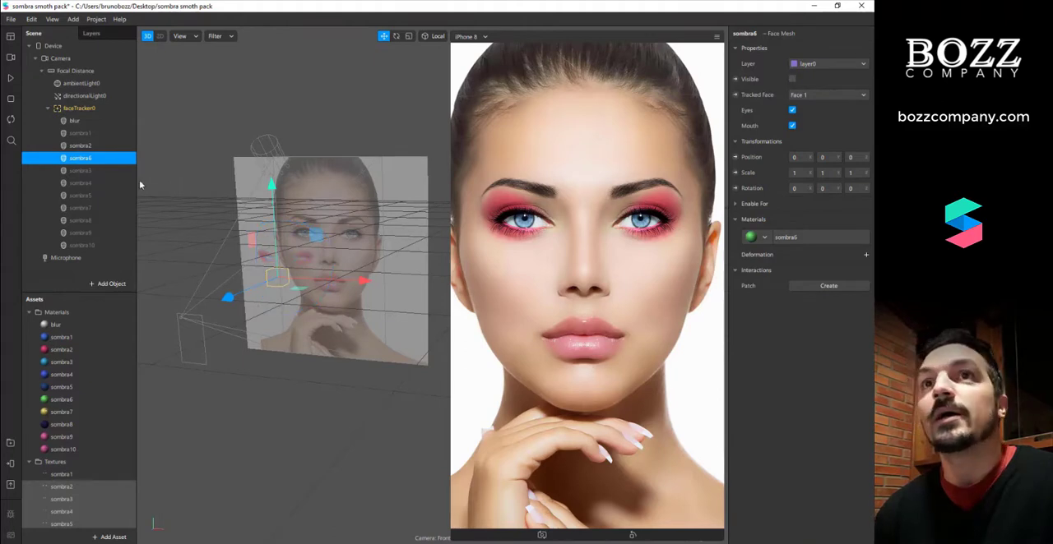
Make the sombra3 face mesh visible and hide sombra2
left_click(107, 170)
left_click(792, 79)
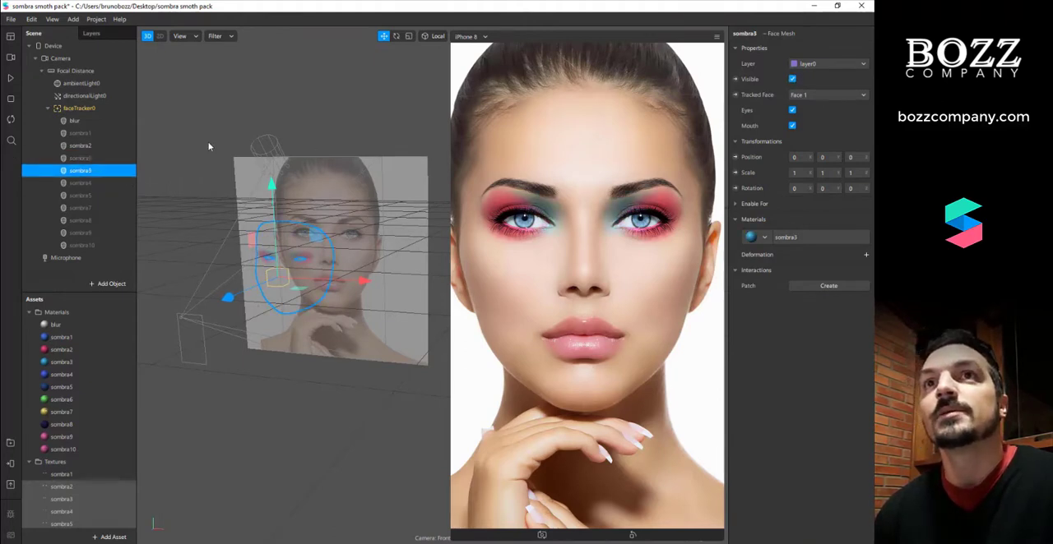
left_click(107, 148)
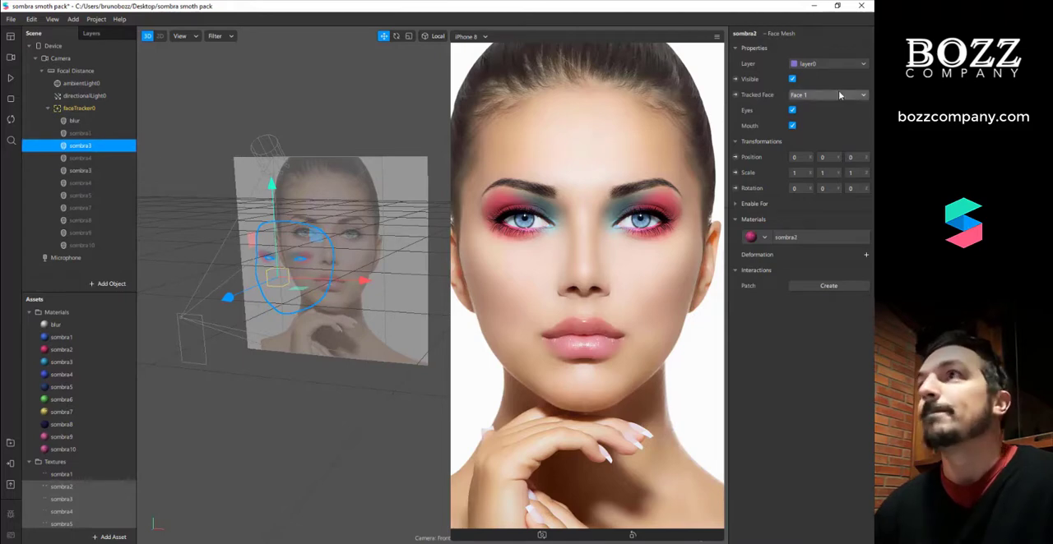
left_click(792, 79)
Make the sombra4 and sombra5 face meshes visible to layer them over sombra3
left_click(107, 182)
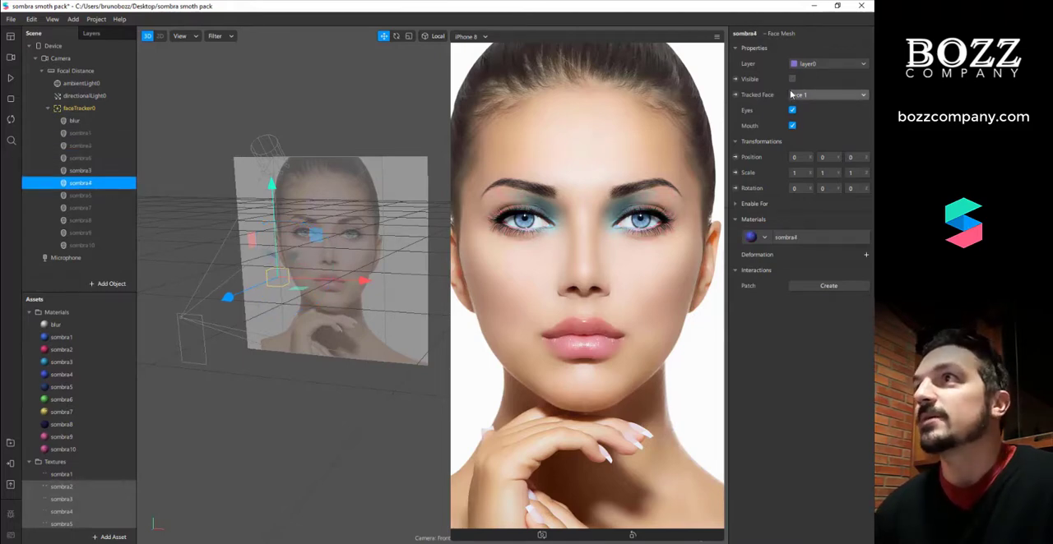
left_click(792, 79)
left_click(109, 197)
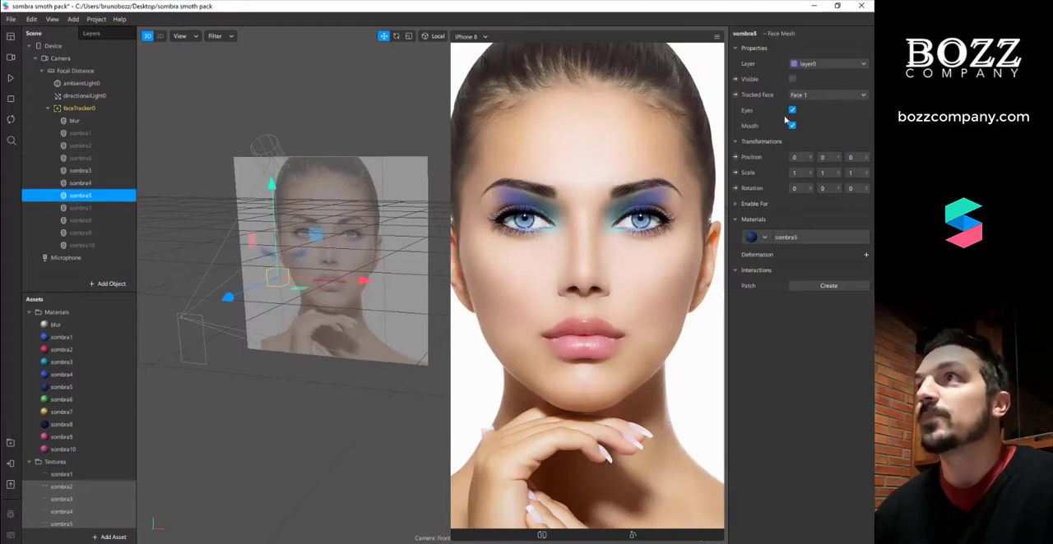
left_click(792, 79)
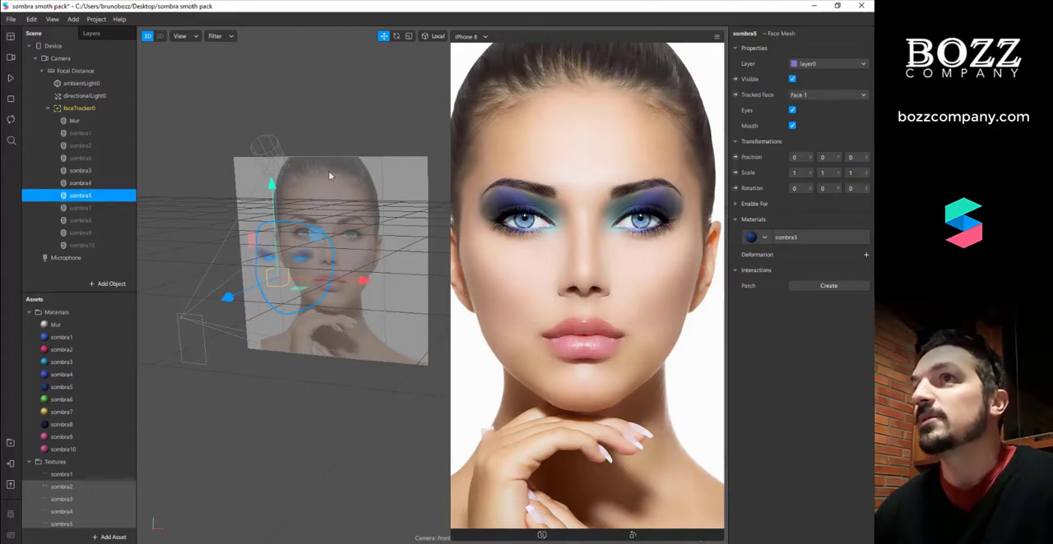
Show the sombra7 face mesh over the layered eyeshadows and hide it again
left_click(91, 207)
left_click(792, 79)
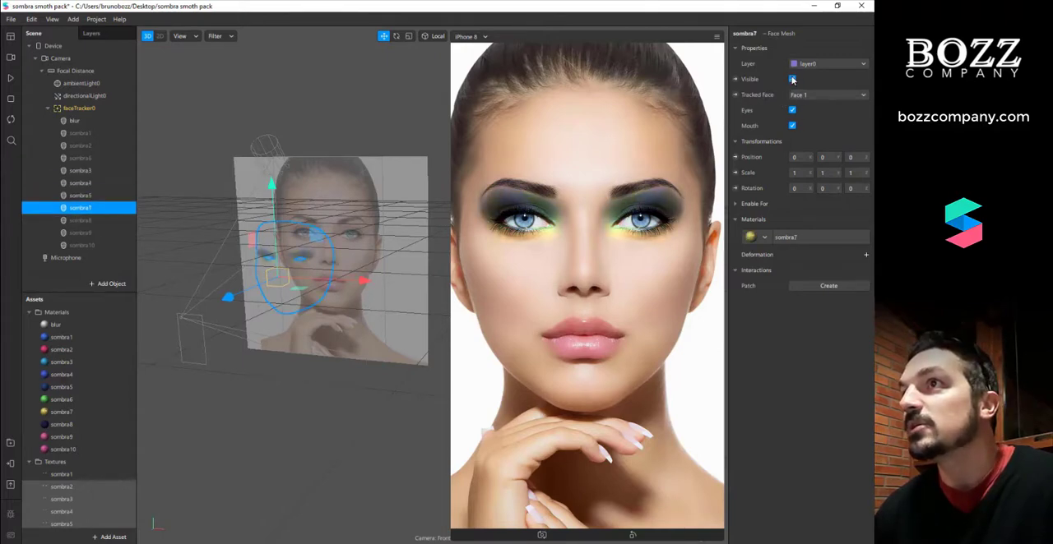
left_click(792, 79)
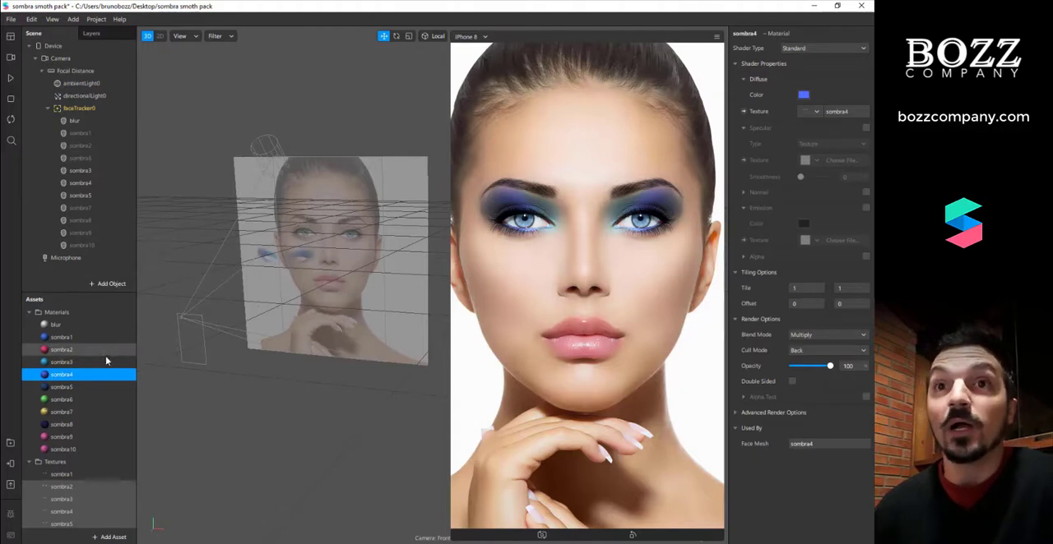
Try yellow #f3ff69 and green #9dff8c as the sombra4 material's diffuse color, and discard the color change
left_click(803, 95)
left_click_drag(505, 164, 398, 293)
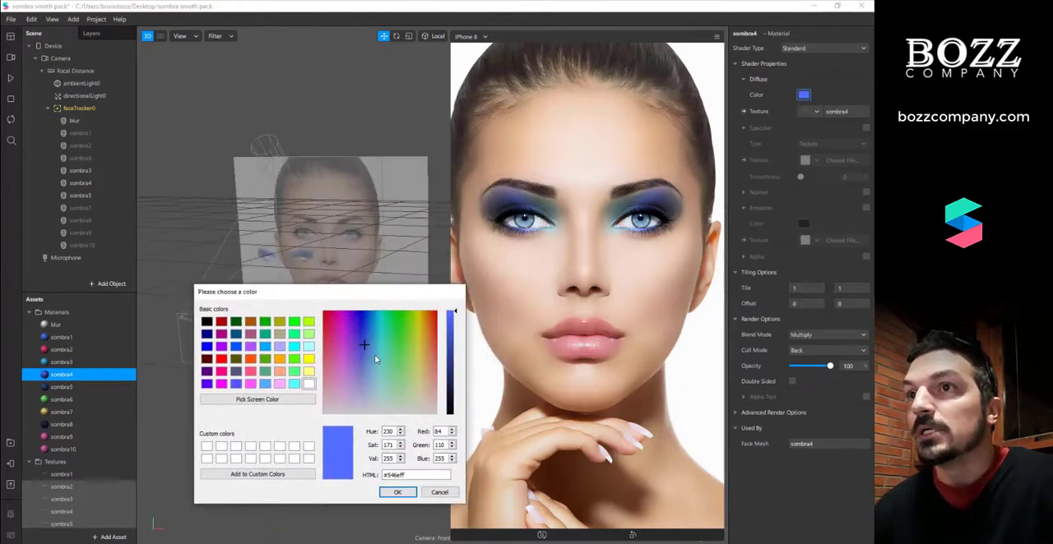
left_click_drag(374, 358, 416, 356)
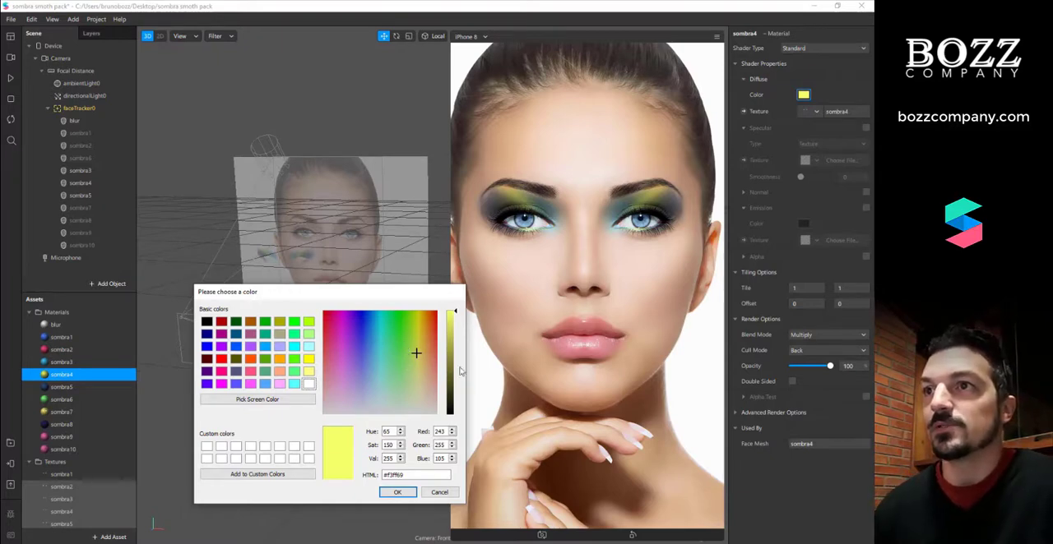
left_click_drag(420, 372, 403, 370)
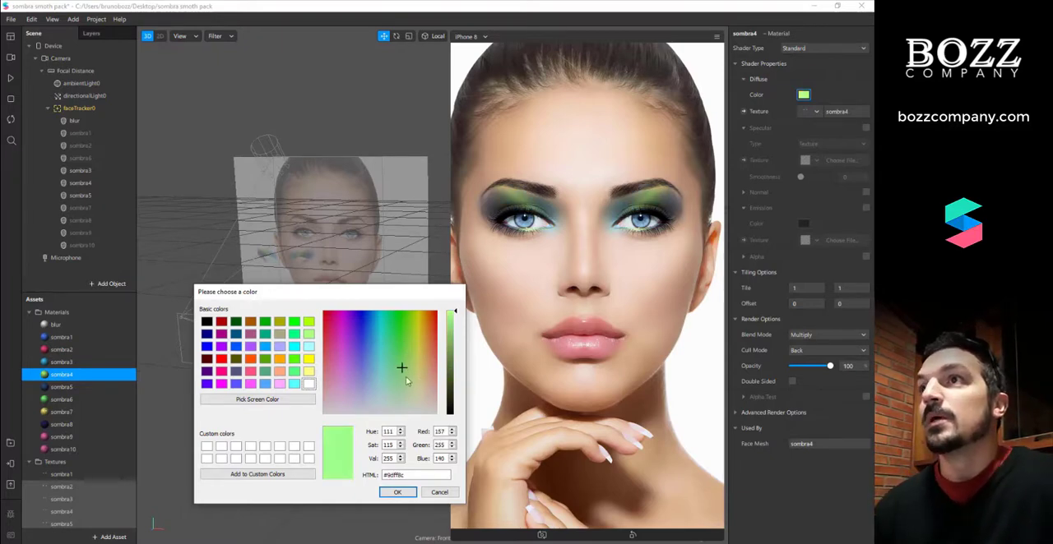
left_click(435, 496)
Hide the sombra3, sombra4 and sombra5 face meshes together and make sombra7 visible
left_click(89, 196)
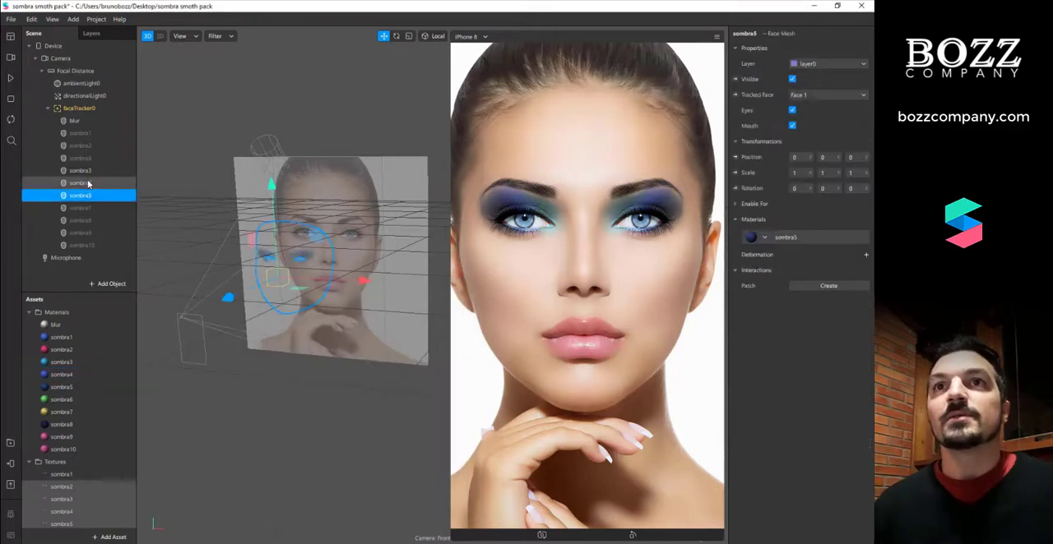
left_click(88, 171, "shift")
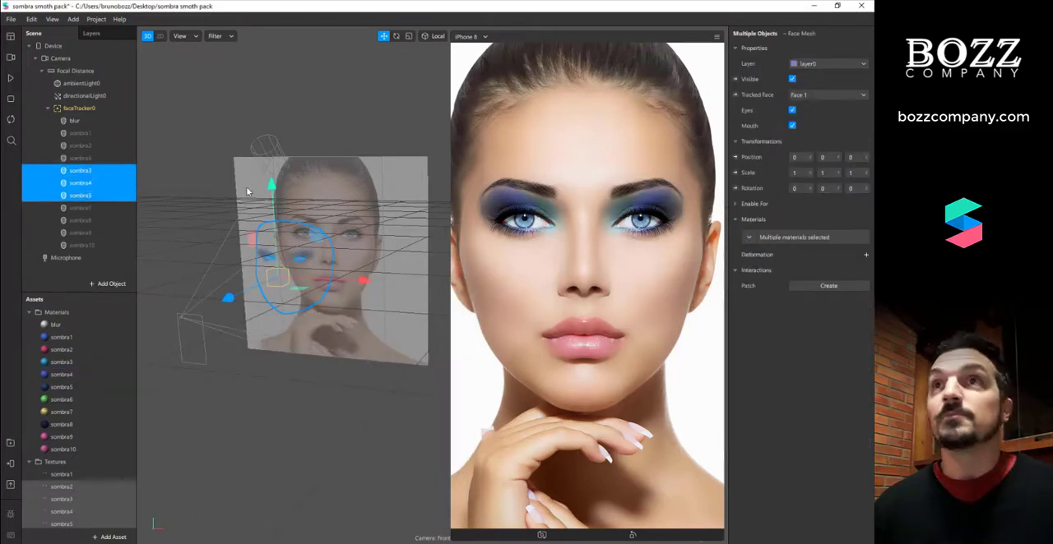
left_click(792, 79)
left_click(105, 208)
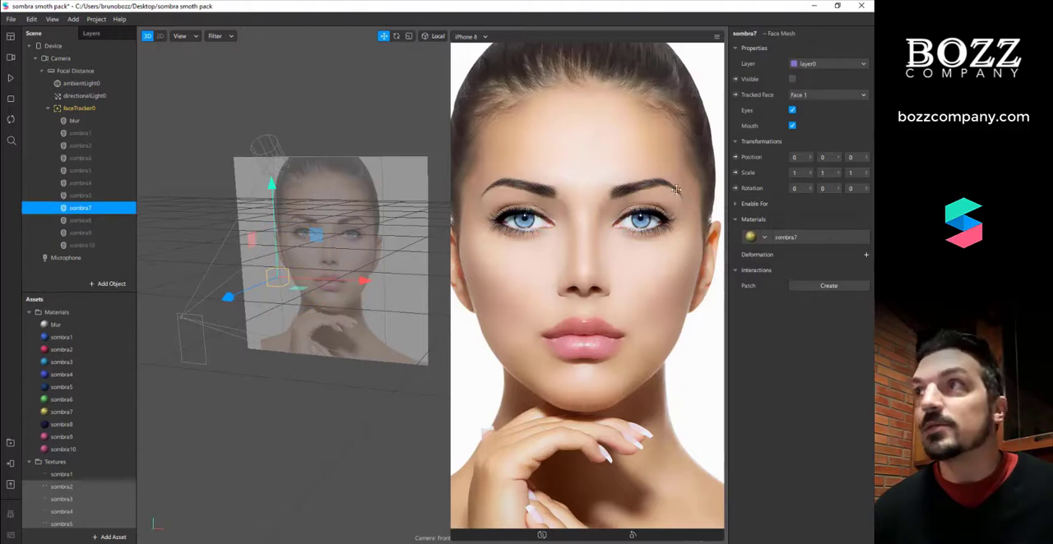
left_click(791, 79)
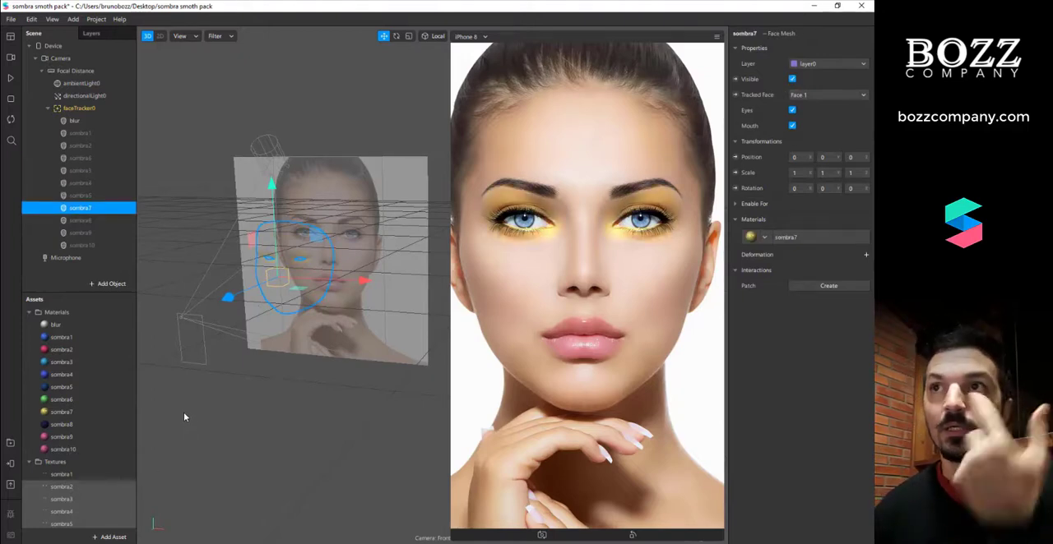
Set the sombra7 material's opacity to 97 and its diffuse color to purple #d438ff
left_click(785, 238)
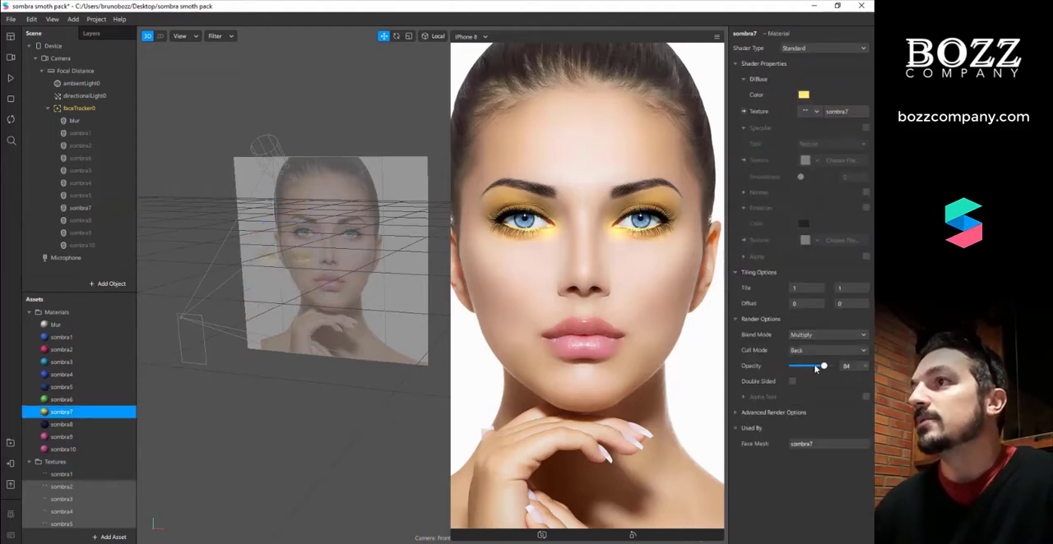
mouse_move(823, 367)
left_mouse_down()
mouse_move(802, 367)
mouse_move(827, 370)
left_mouse_up()
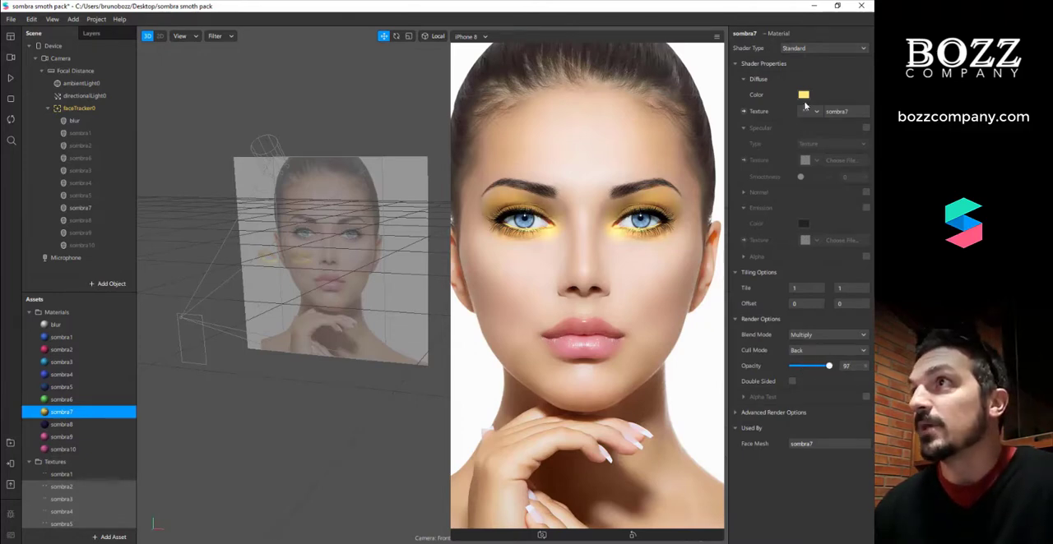
left_click(804, 96)
left_click(454, 206)
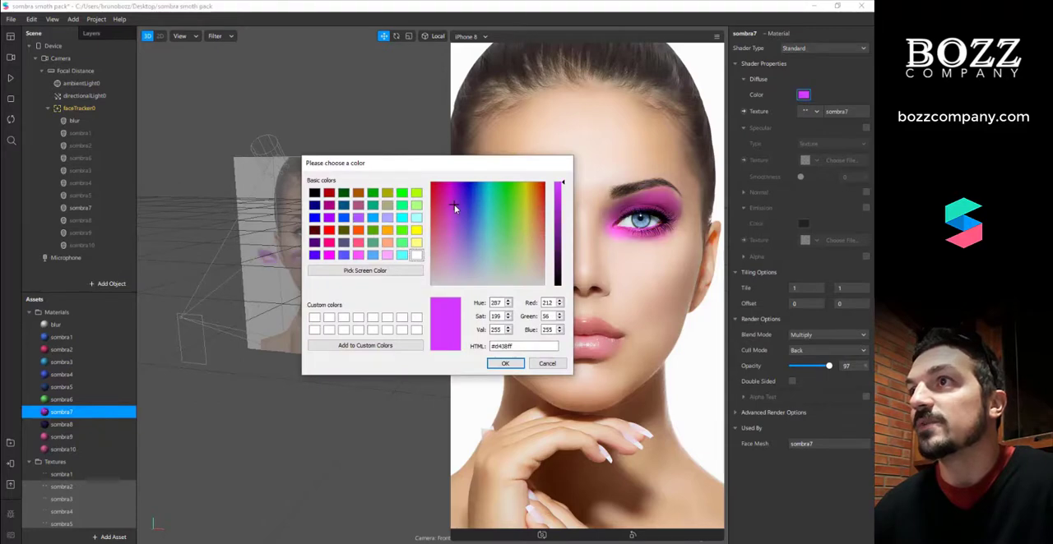
left_click(491, 368)
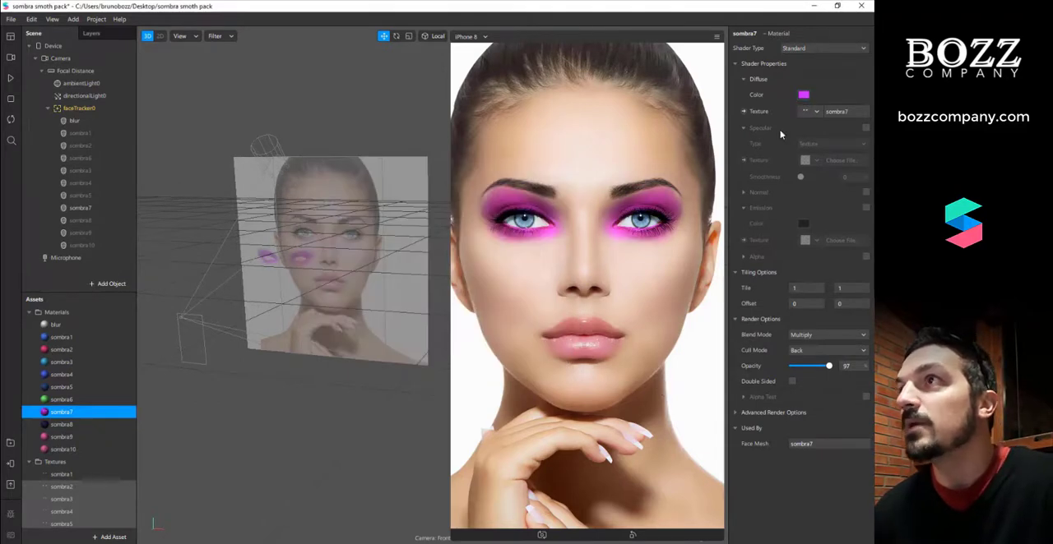
Try black as the sombra7 material's diffuse color and settle on white #ffffff
left_click(804, 96)
left_click_drag(539, 164, 449, 264)
left_click_drag(397, 146, 345, 135)
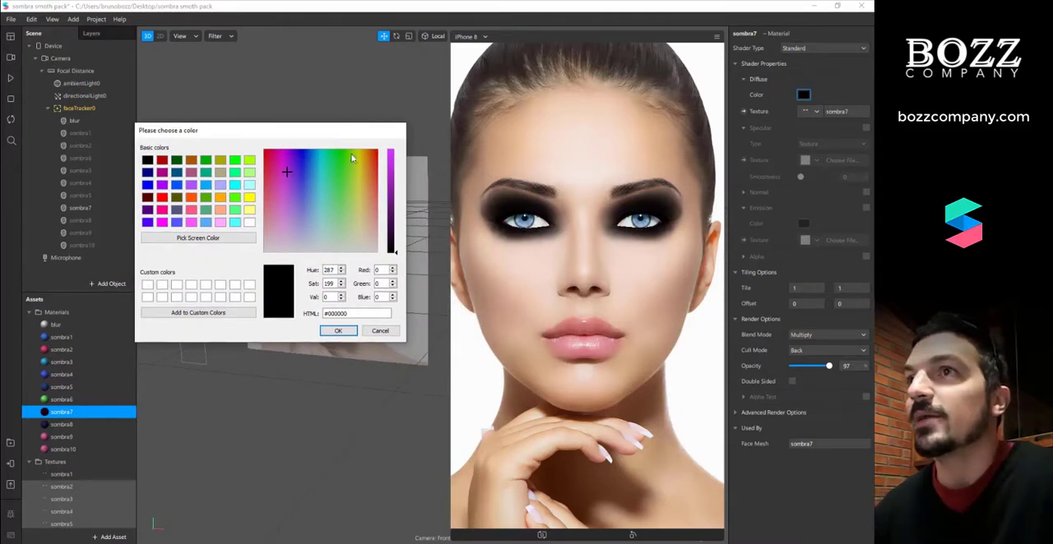
left_click_drag(309, 232, 306, 266)
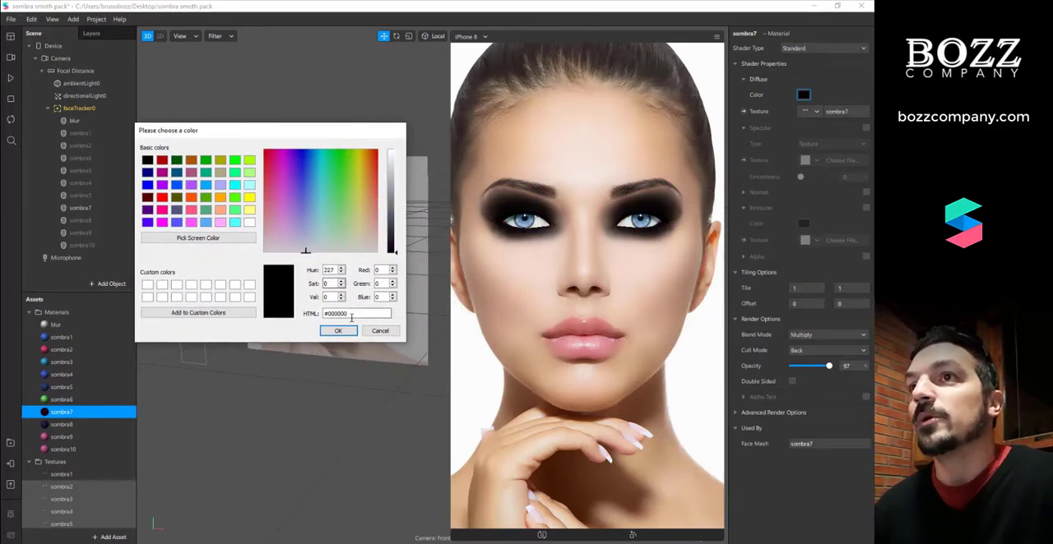
left_click_drag(394, 229, 394, 150)
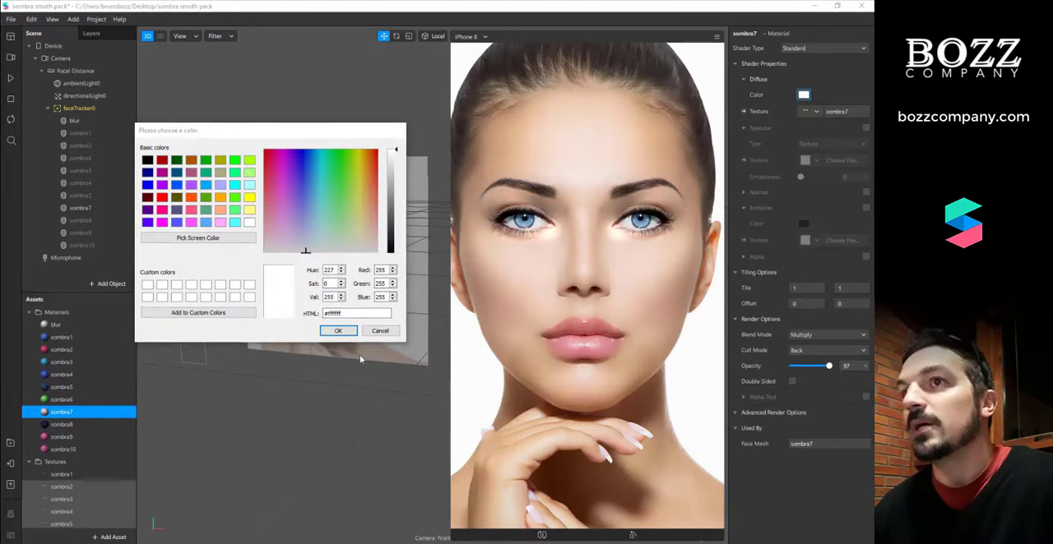
left_click(337, 331)
Try the Alpha blend mode on the sombra7 material and set it to Add
left_click(814, 335)
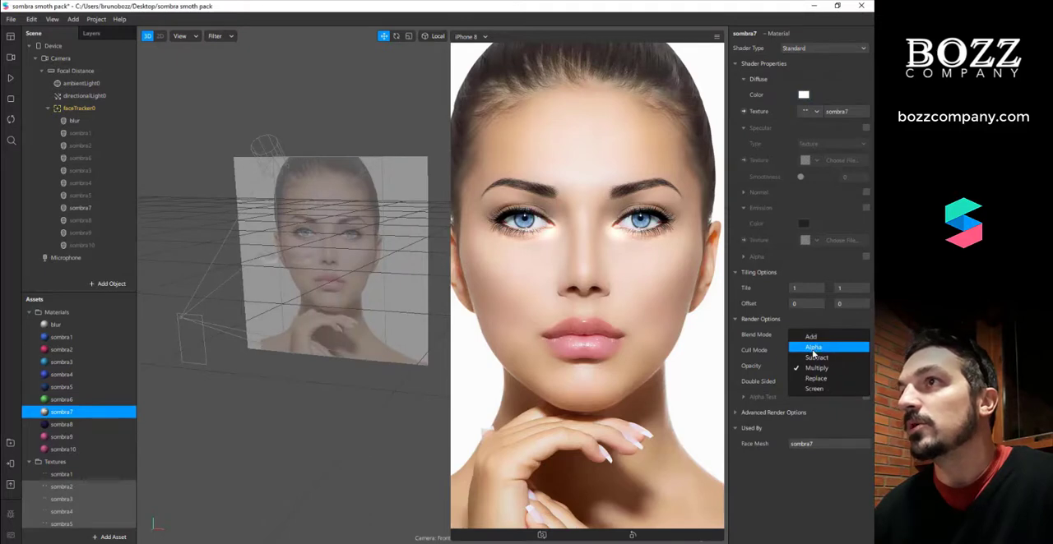
left_click(812, 344)
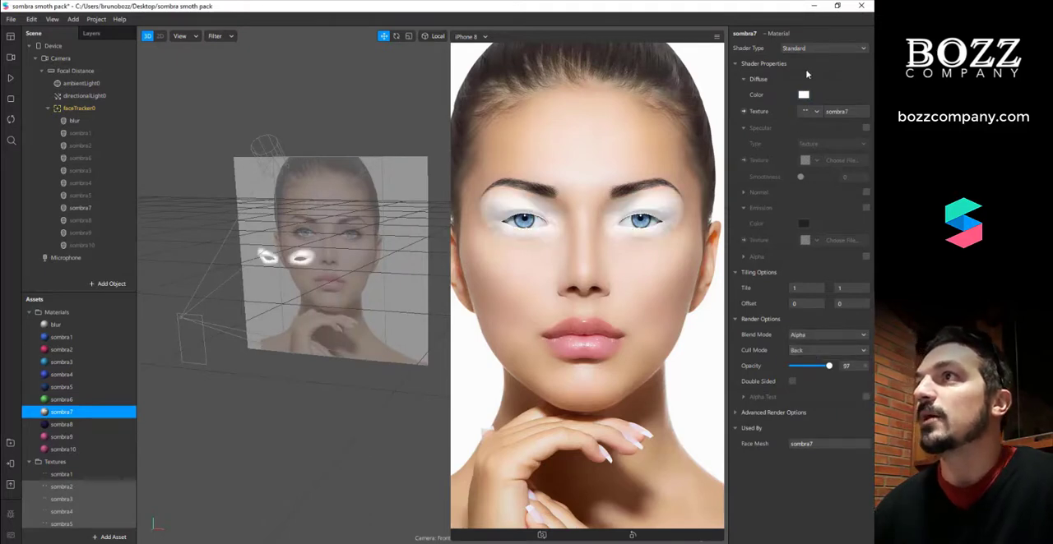
left_click(832, 334)
left_click(829, 343)
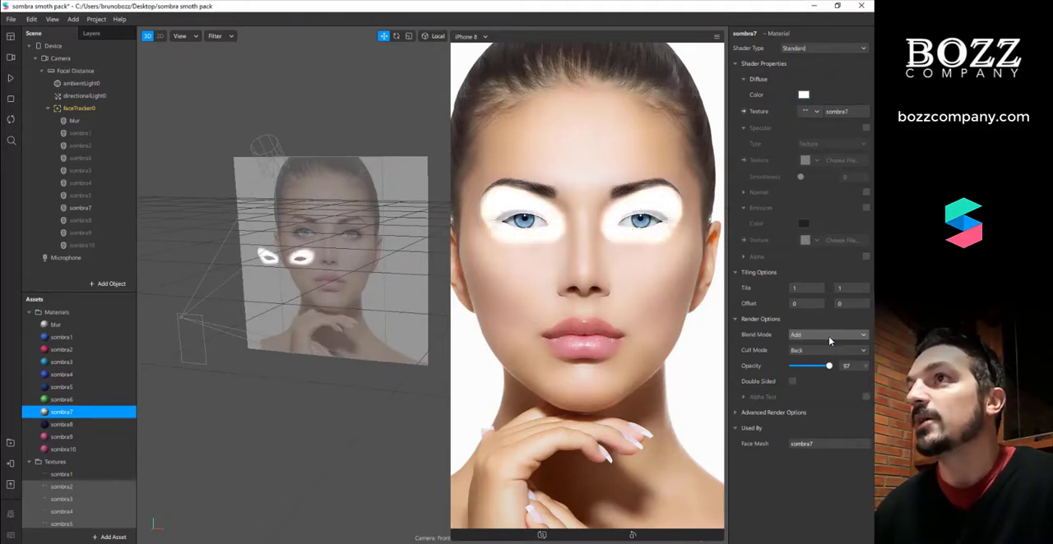
Switch the sombra7 material's shader type to Flat and lower its opacity
left_click(829, 48)
left_click(810, 50)
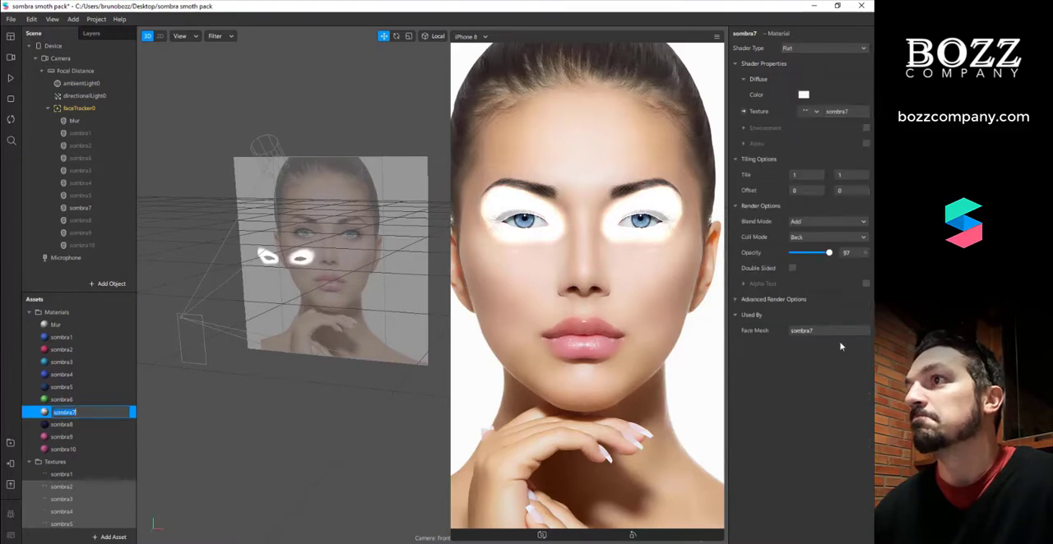
left_click_drag(828, 253, 796, 251)
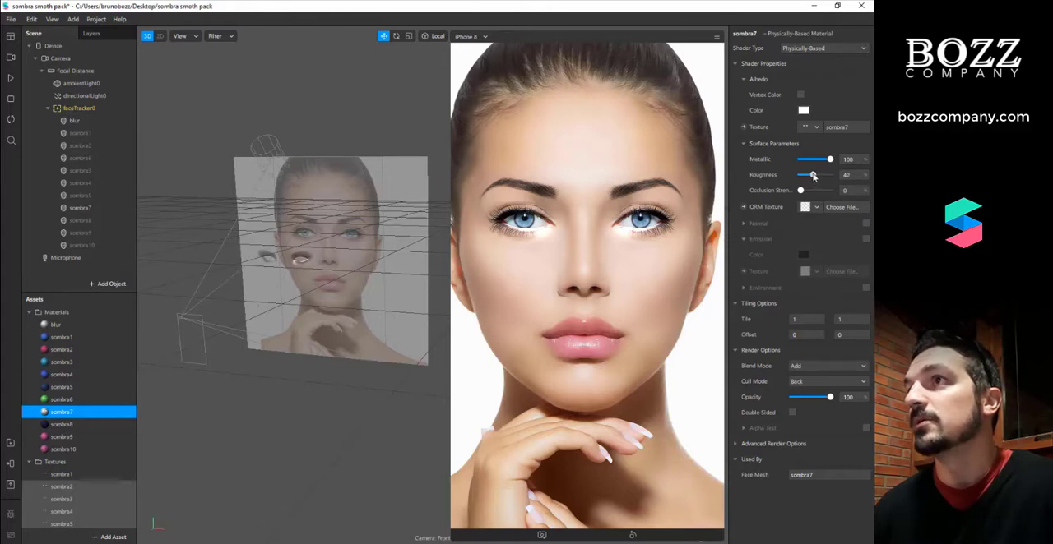
Set the sombra7 material's roughness to 32 and hide the sombra7 face mesh
left_click_drag(814, 176, 811, 176)
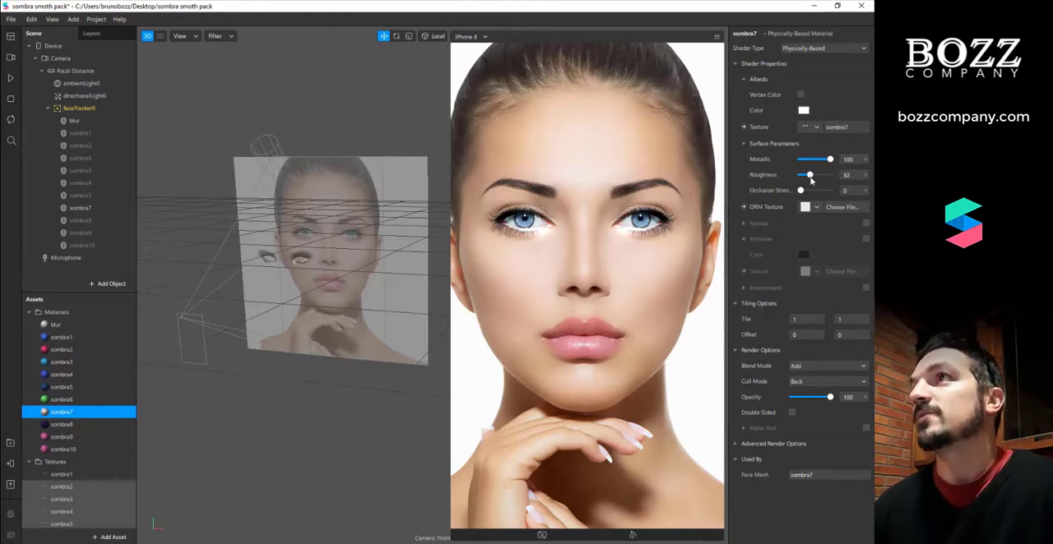
left_click(106, 209)
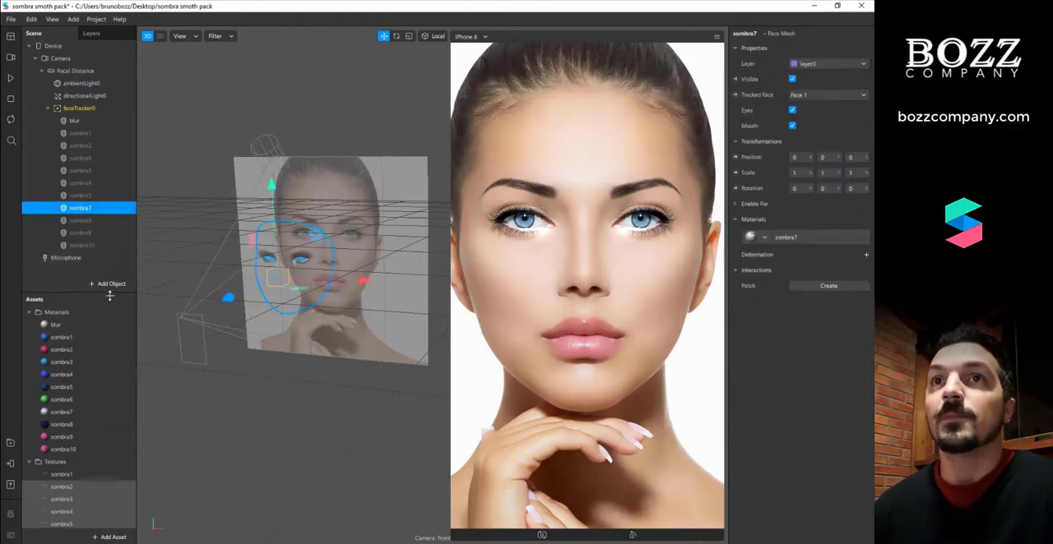
left_click(792, 79)
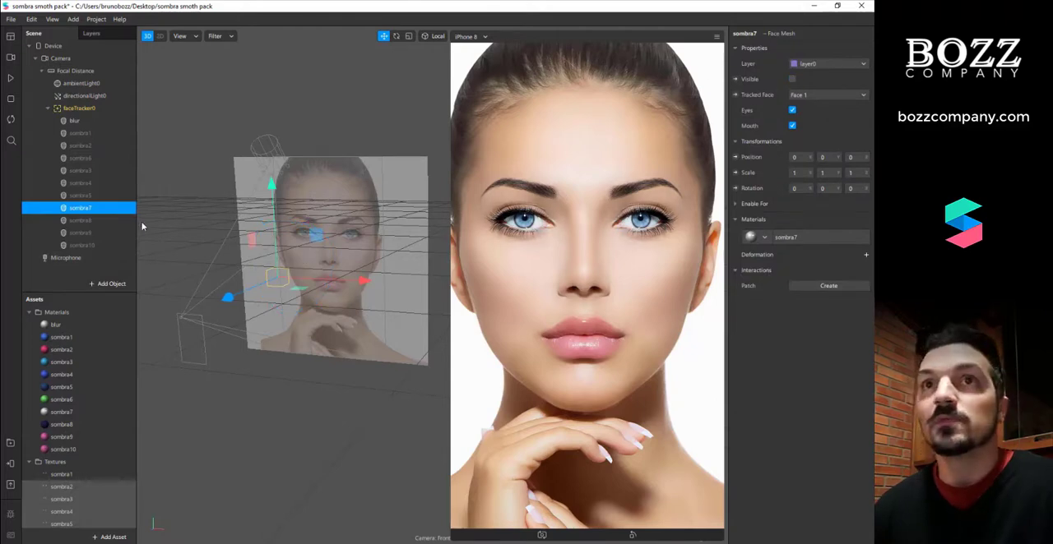
Make the sombra8 face mesh visible and briefly preview it combined with the sombra1 mesh
left_click(116, 220)
left_click(792, 79)
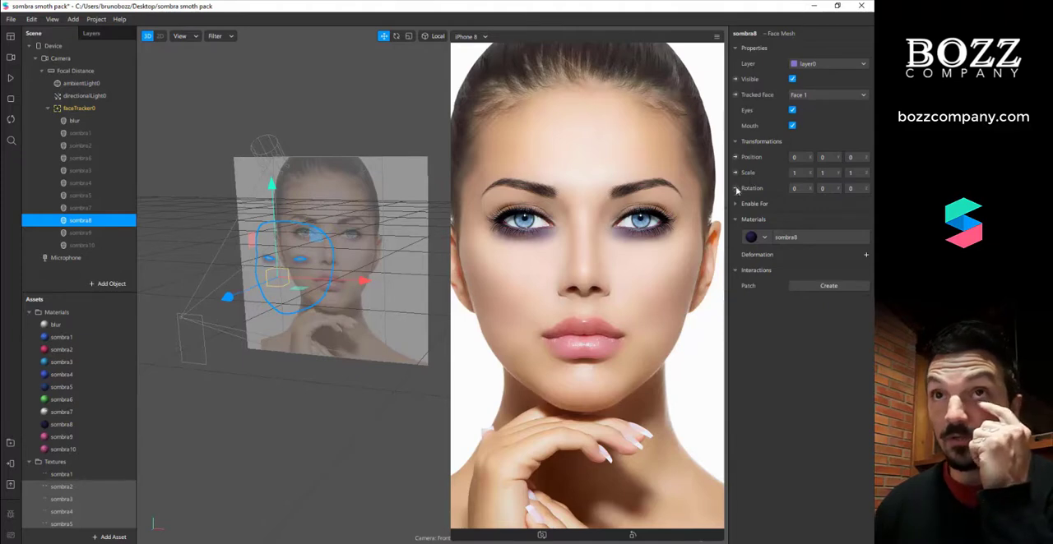
left_click(115, 132)
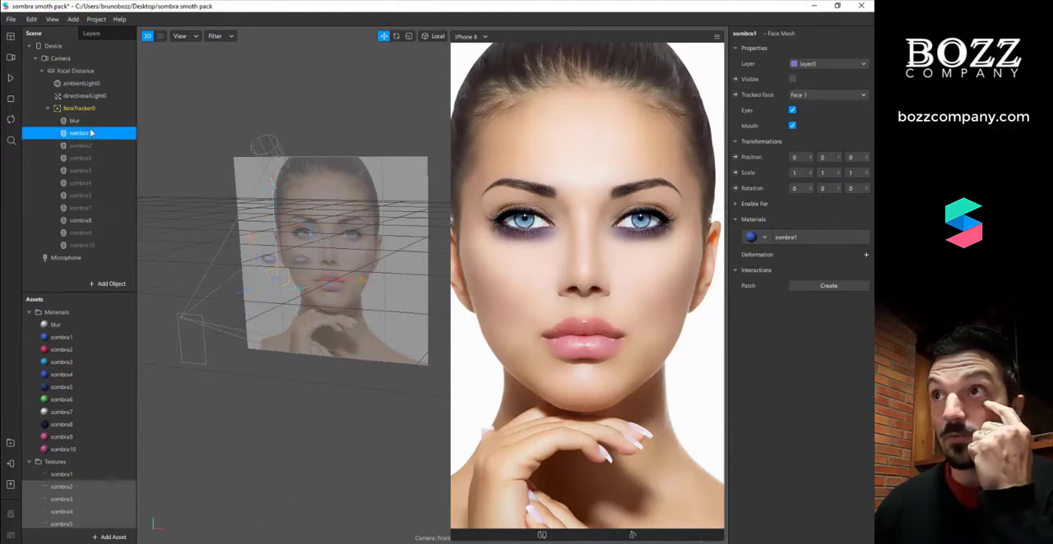
left_click(792, 79)
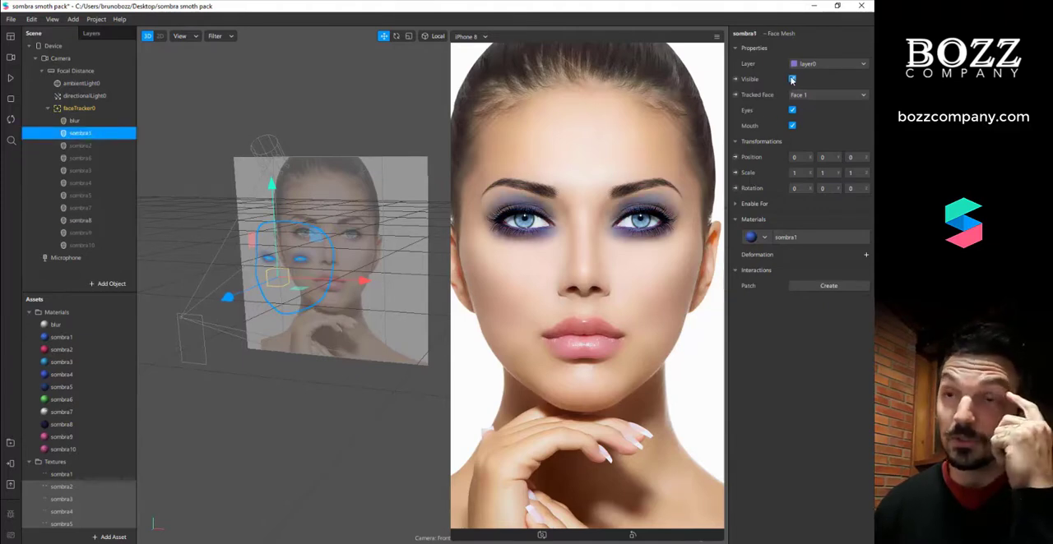
left_click(792, 79)
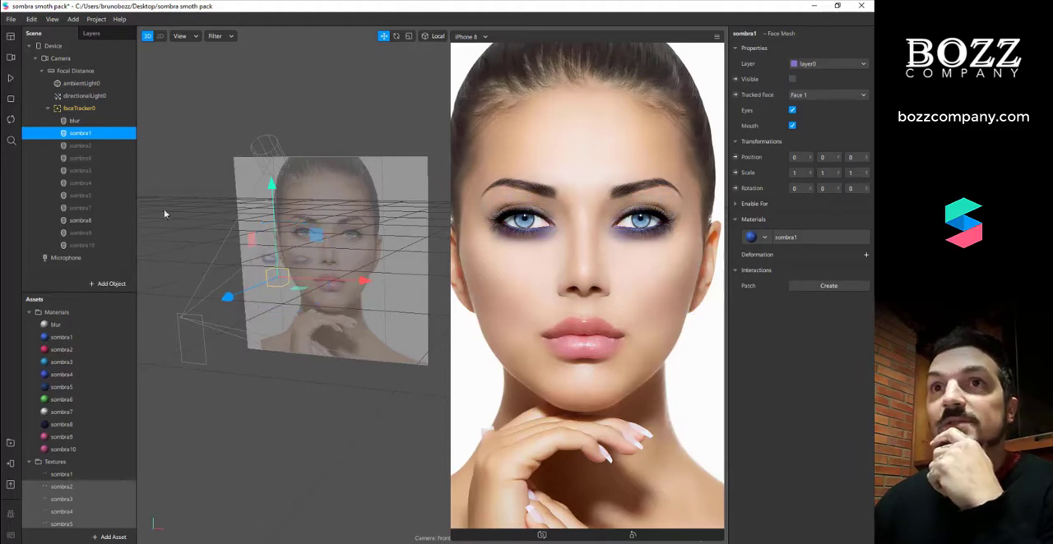
Make the sombra7 face mesh visible again and set its material's albedo color to yellow-green
left_click(82, 208)
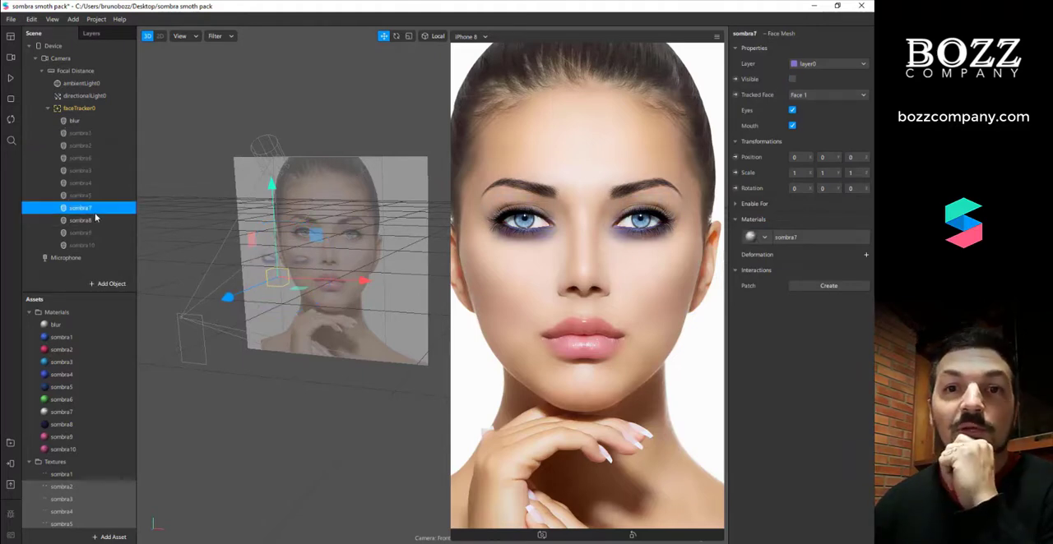
left_click(792, 79)
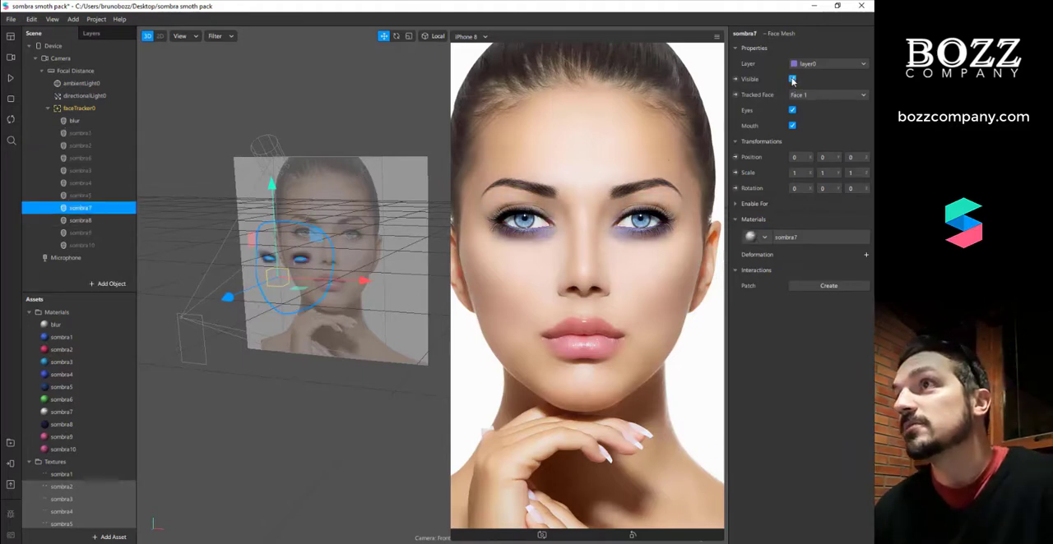
left_click(782, 237)
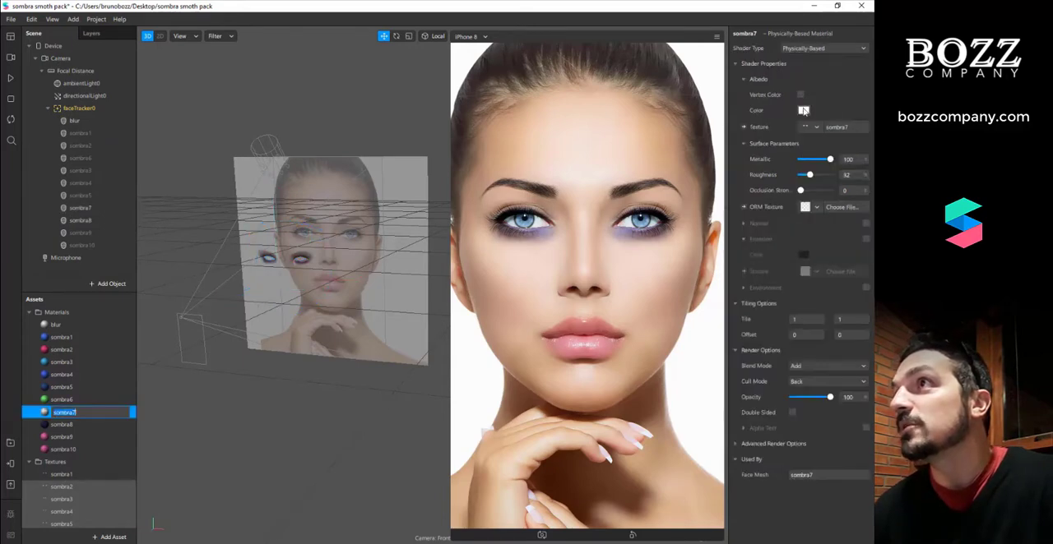
left_click(818, 129)
left_click(836, 107)
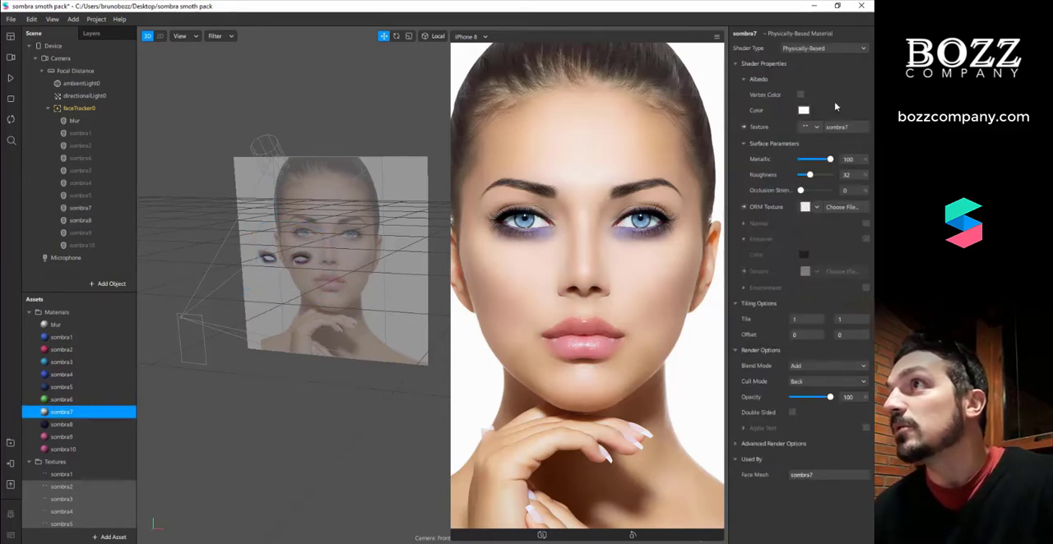
left_click(804, 111)
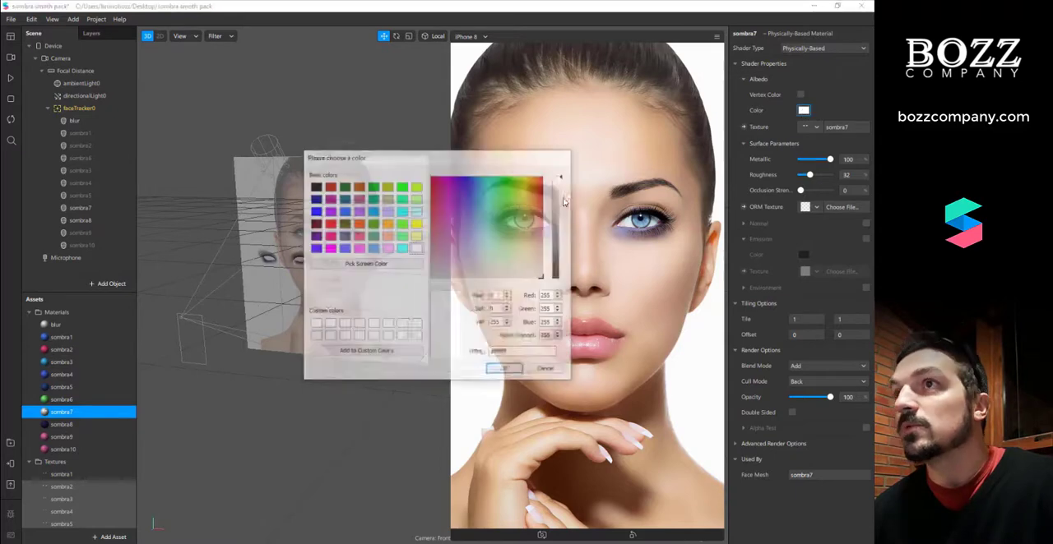
left_click(521, 201)
left_click(505, 370)
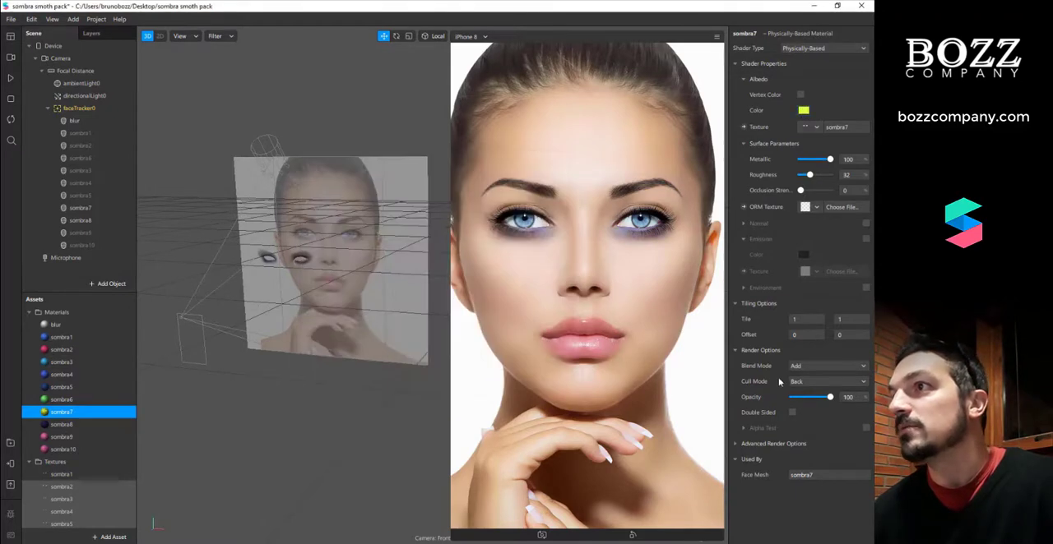
Set the sombra7 material's blend mode to Multiply and its shader type to Standard
left_click(801, 367)
left_click(817, 400)
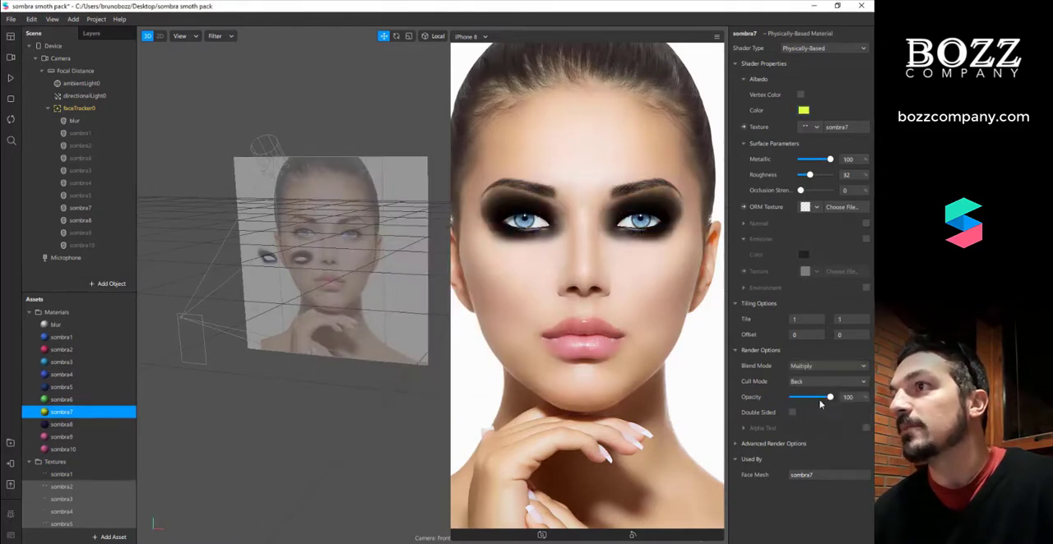
left_click(825, 48)
left_click(826, 61)
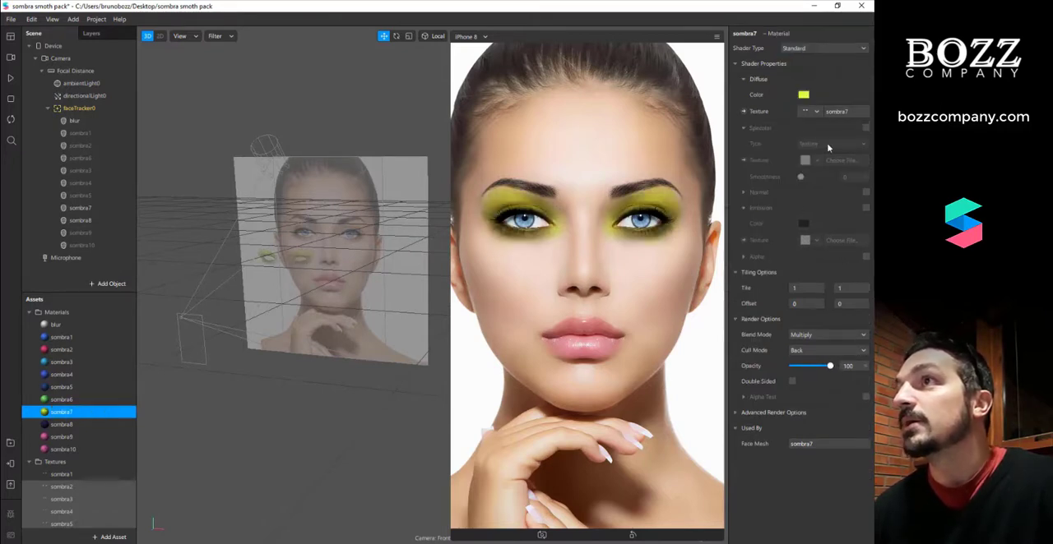
Check the sombra8 material, compare the makeup with and without the sombra8 face mesh, and hide that mesh
left_click(79, 220)
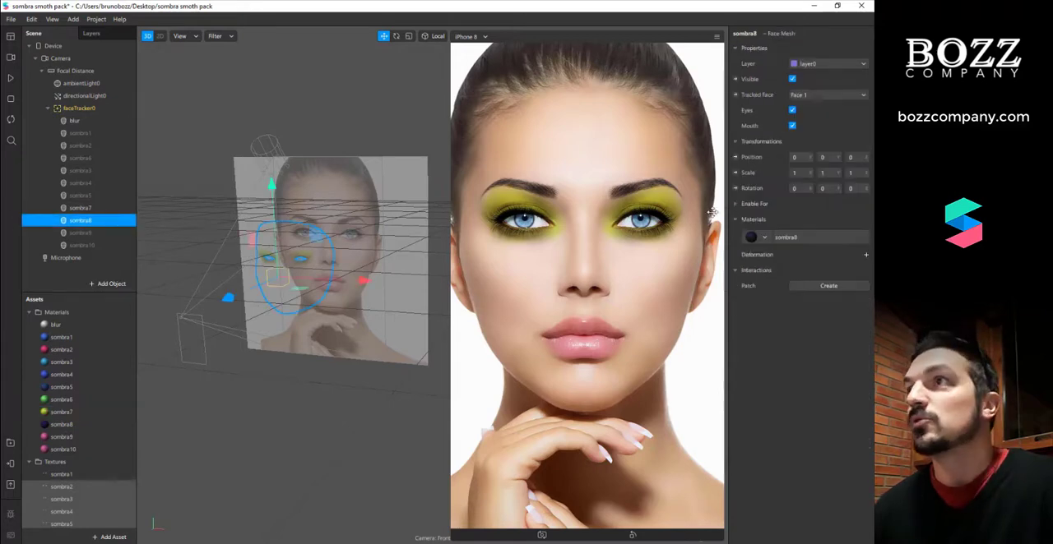
left_click(826, 237)
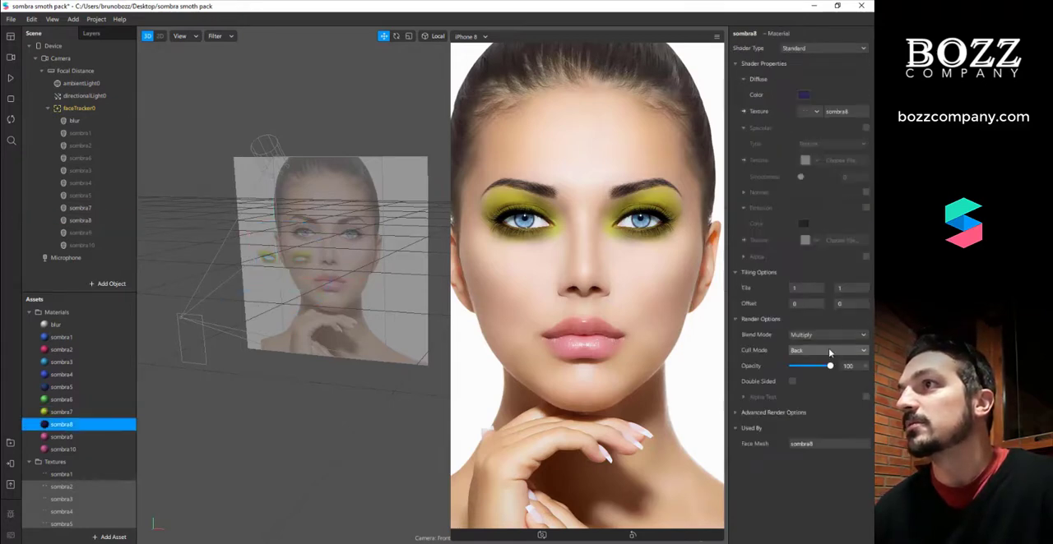
left_click(79, 220)
left_click(792, 79)
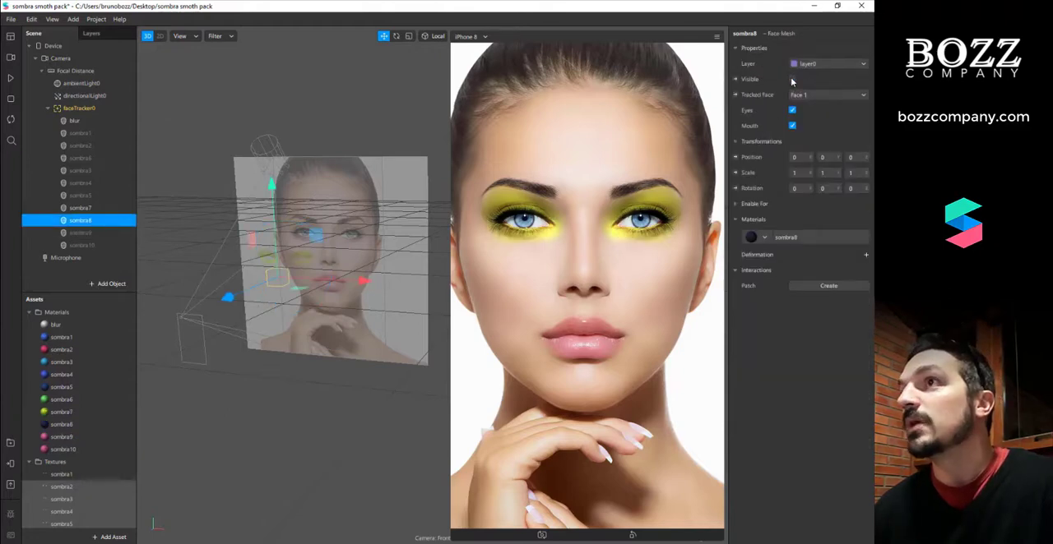
left_click(792, 79)
left_click(792, 79)
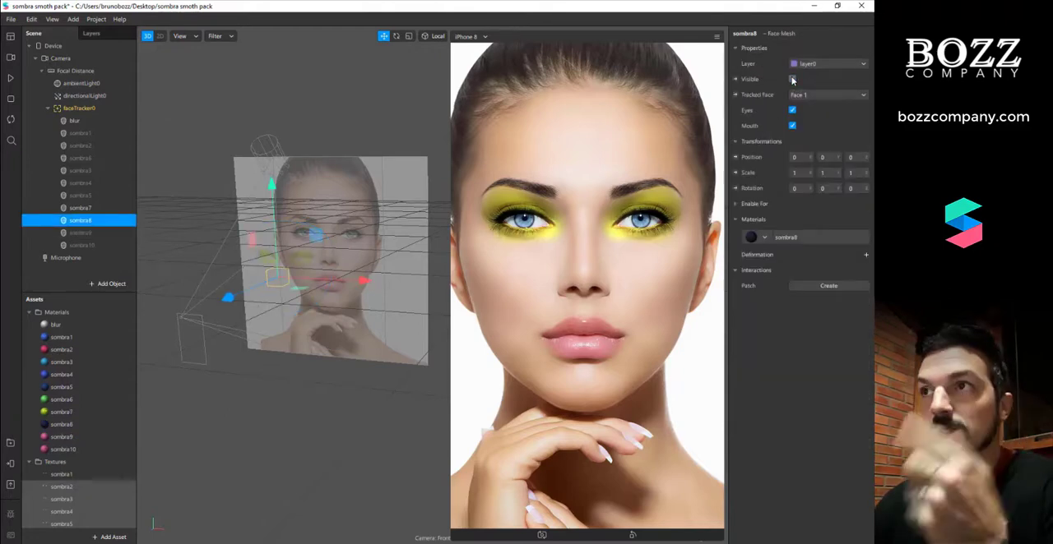
left_click(792, 79)
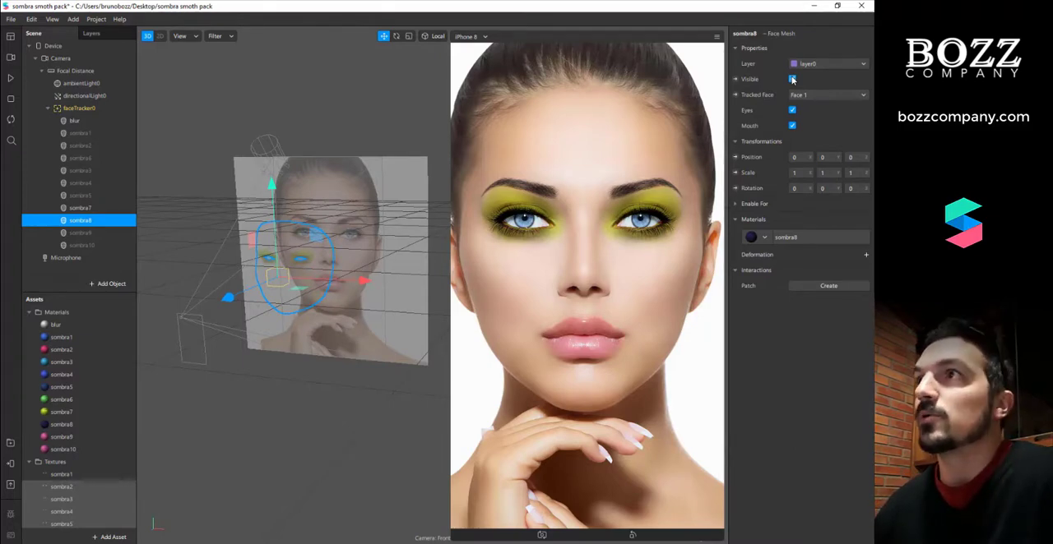
Hide the sombra7 face mesh and show the sombra9 face mesh instead
left_click(80, 208)
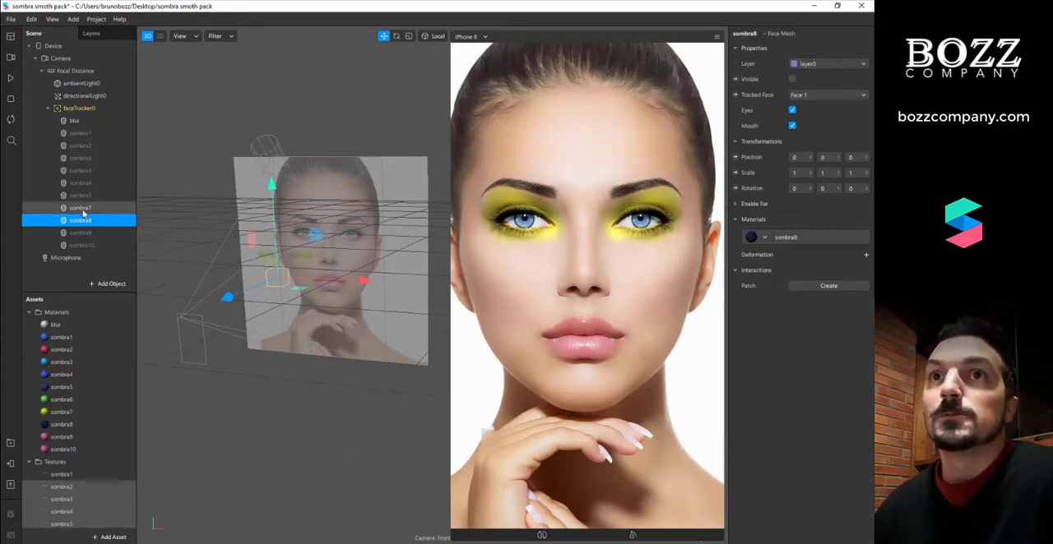
left_click(792, 79)
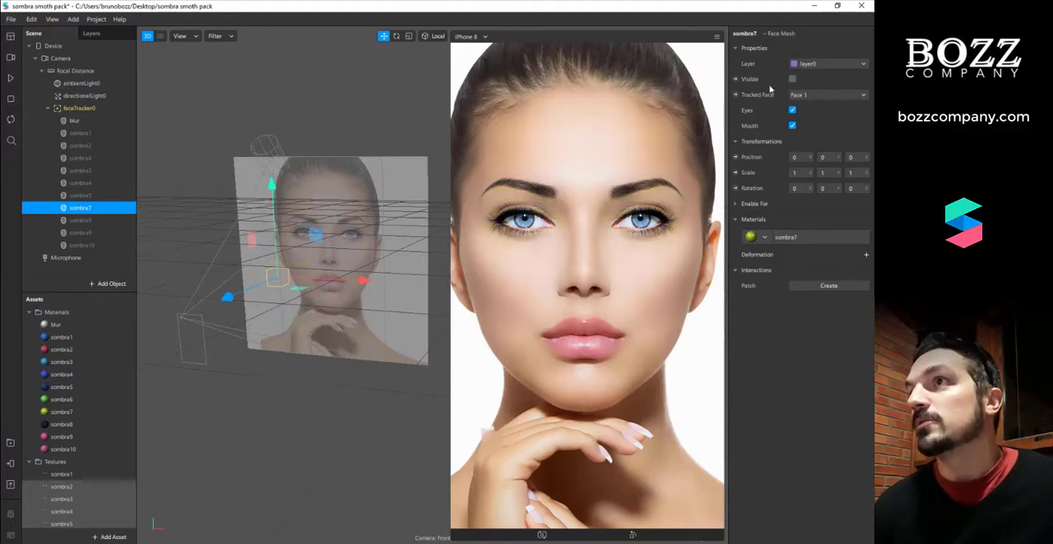
left_click(97, 232)
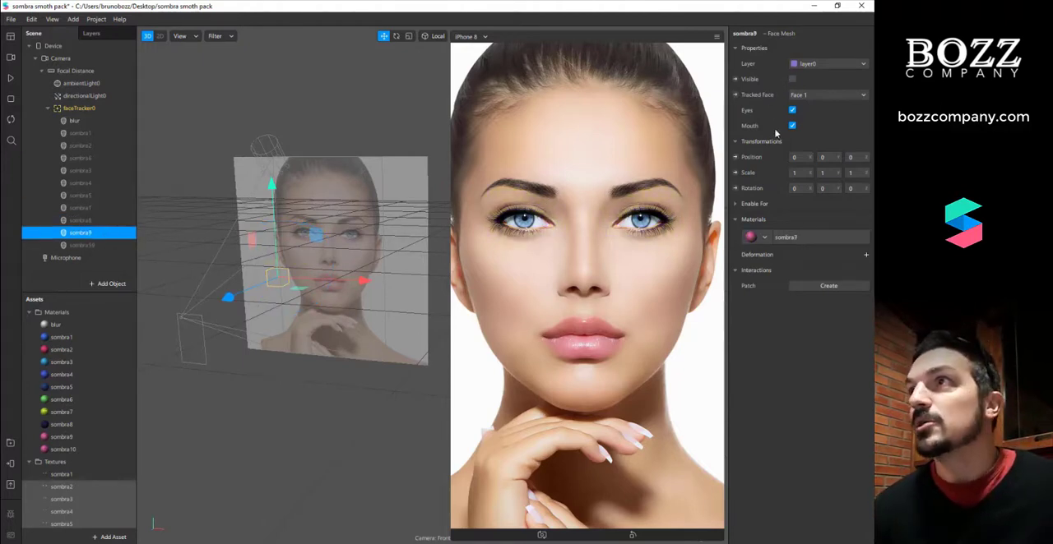
left_click(792, 79)
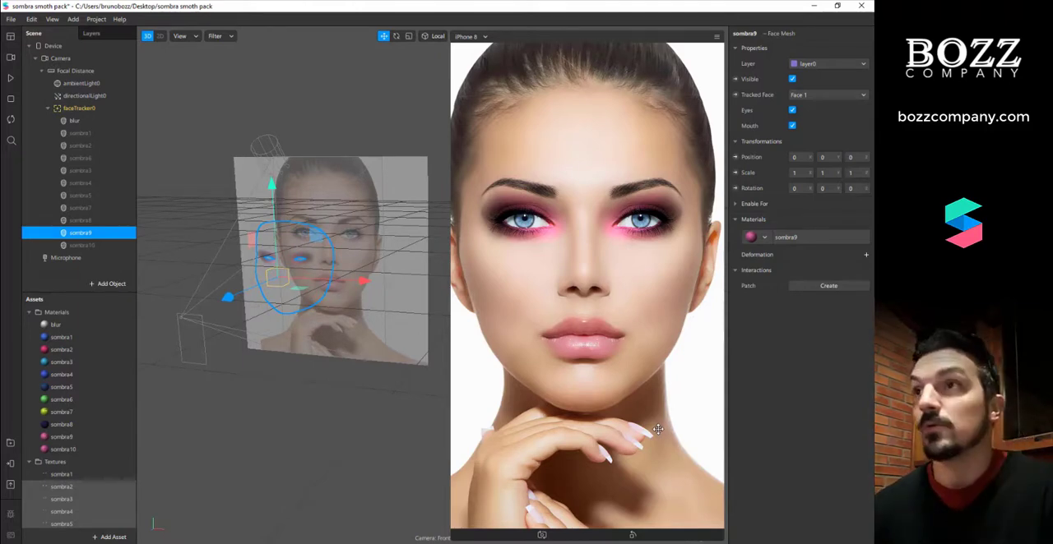
Try red #ff191c and blue #5aa2ff as the sombra9 material's diffuse color without keeping either
left_click(805, 238)
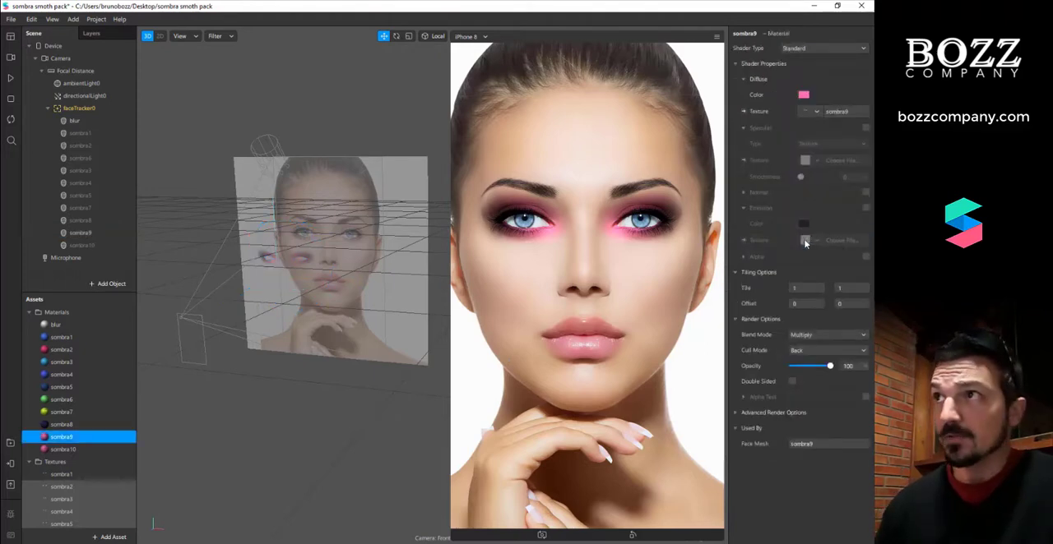
left_click(803, 95)
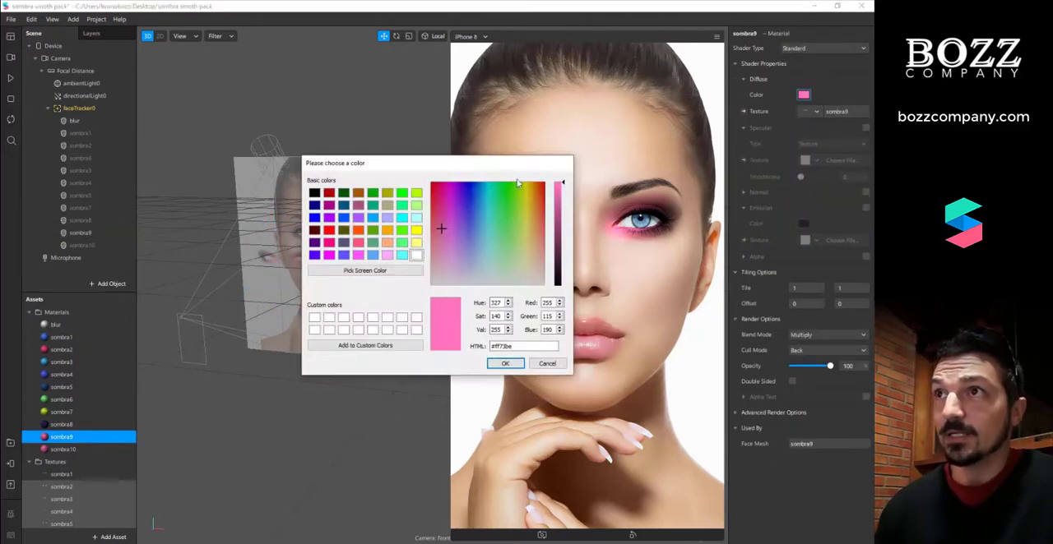
left_click_drag(507, 168, 374, 160)
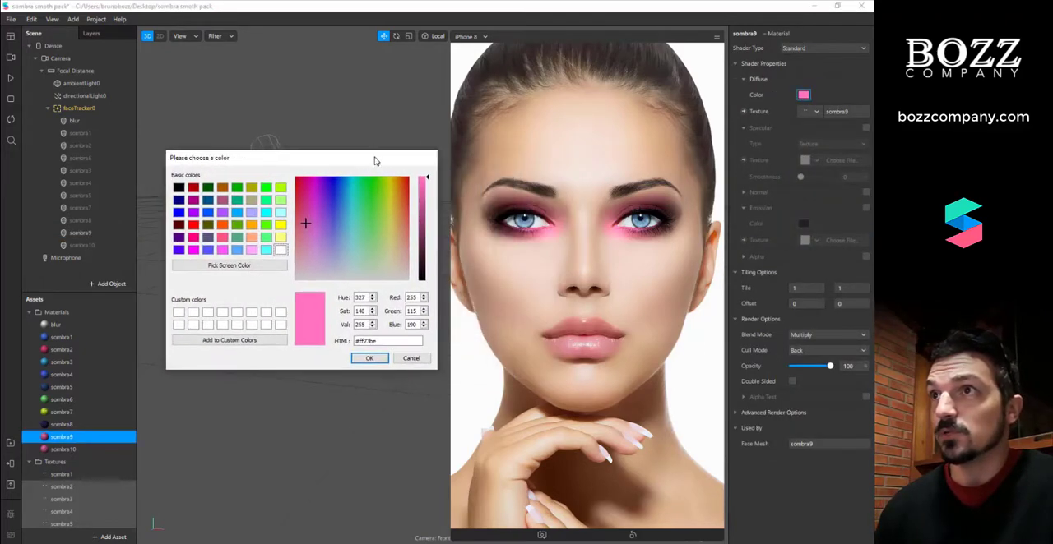
left_click(294, 188)
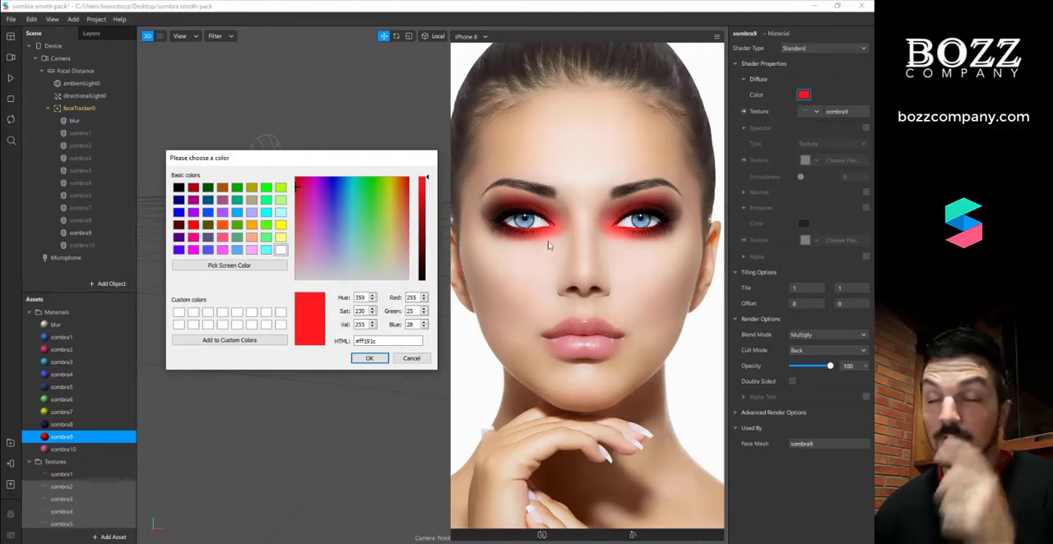
left_click_drag(393, 237, 341, 214)
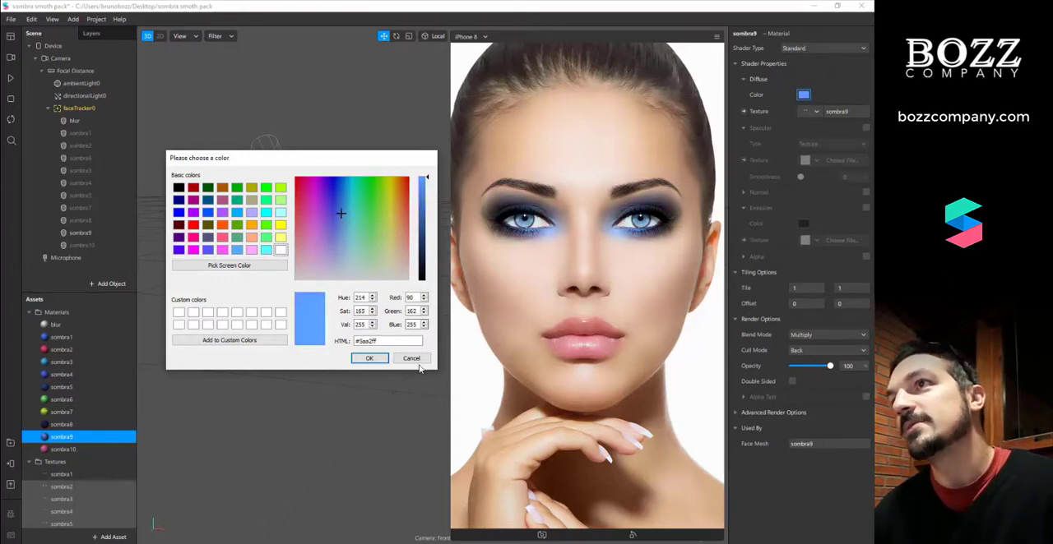
left_click(410, 358)
Hide the sombra9 face mesh and show the sombra10 face mesh instead
left_click(81, 232)
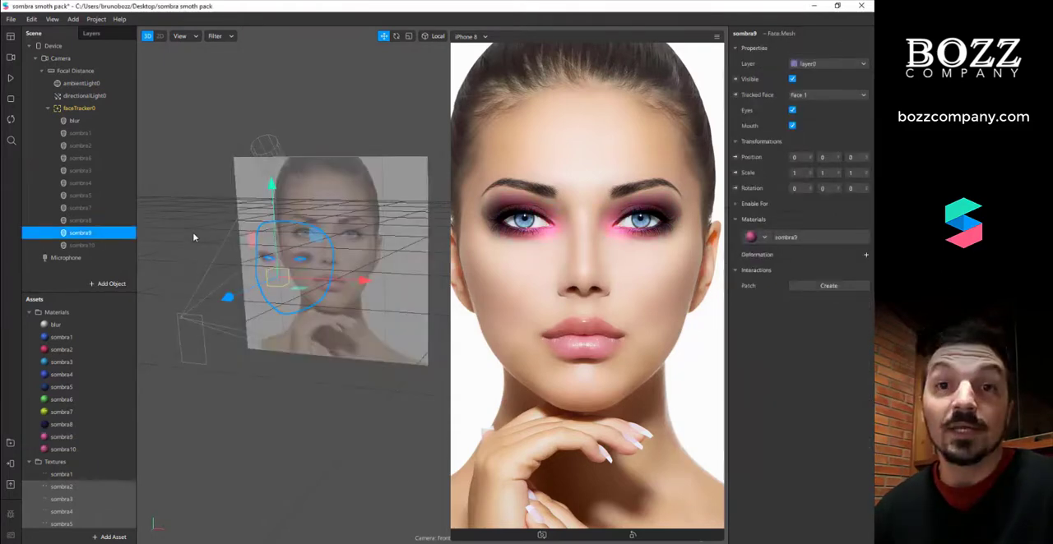
left_click(792, 80)
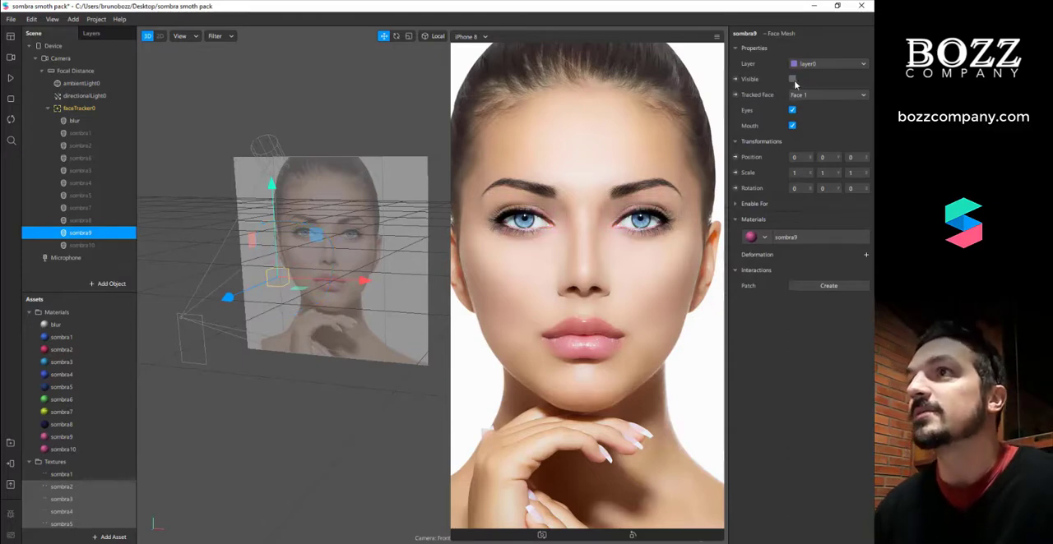
left_click(92, 245)
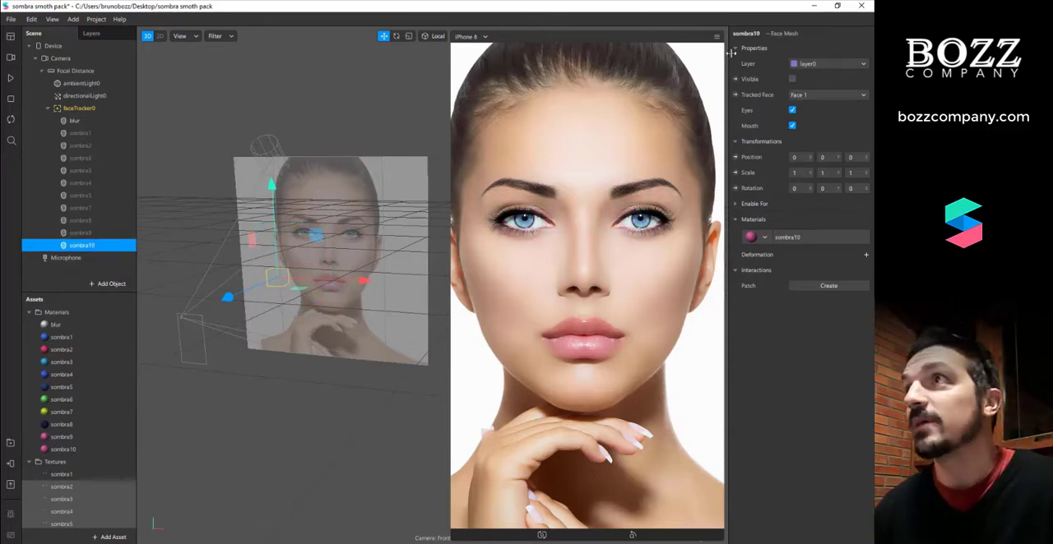
left_click(792, 78)
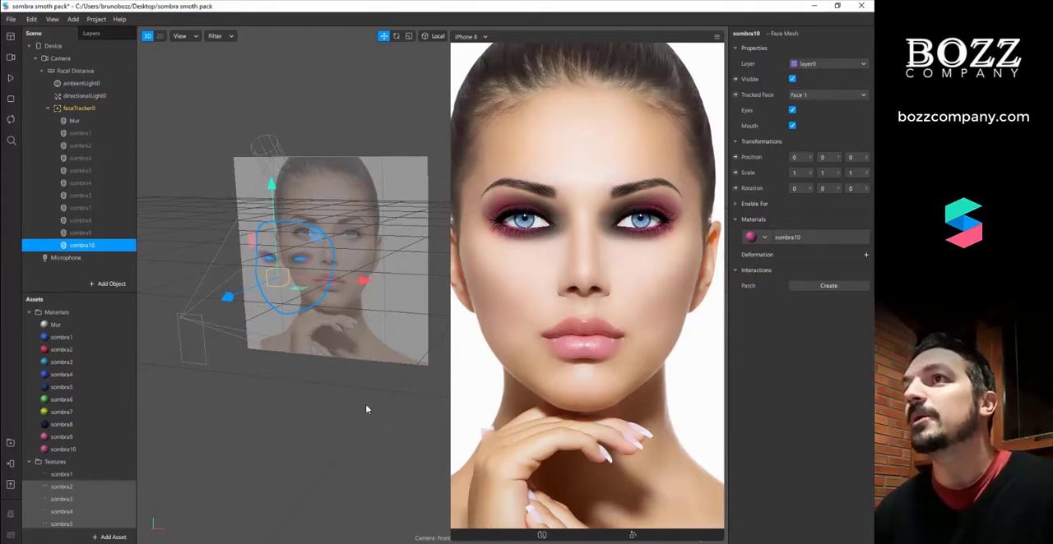
Try yellow #fff478 as the sombra10 material's diffuse color, discard it and deselect the material
left_click(788, 237)
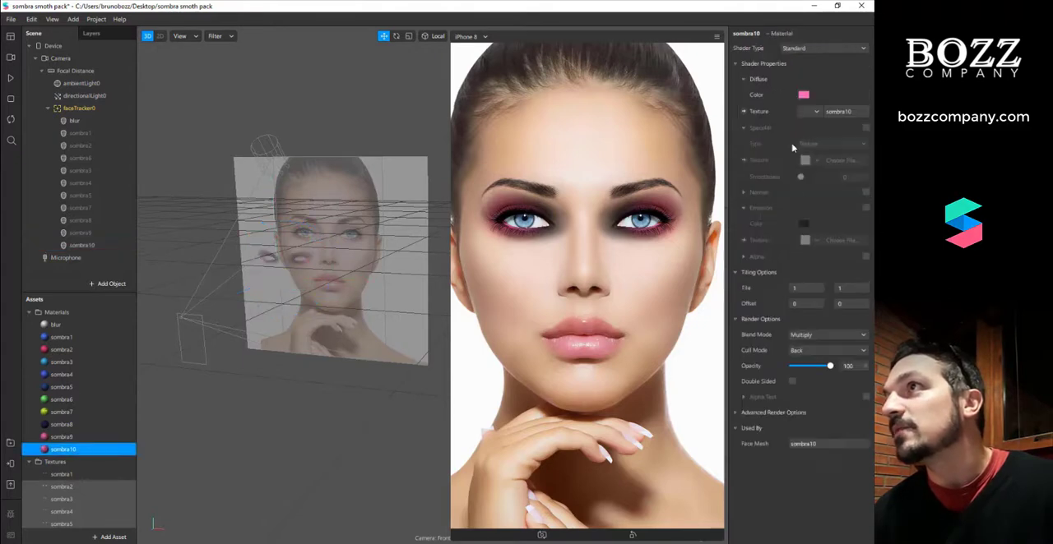
left_click(804, 95)
left_click_drag(499, 162, 382, 194)
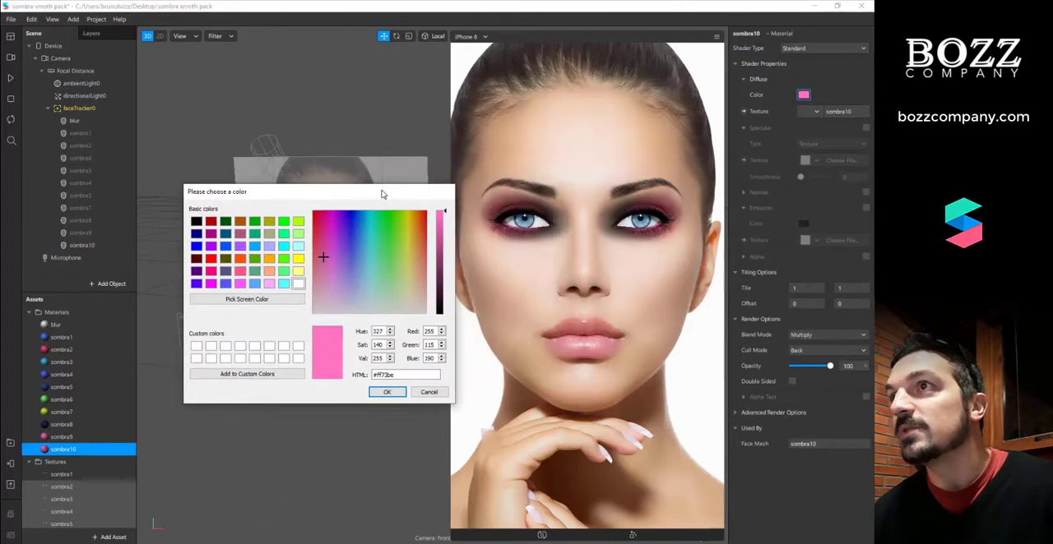
mouse_move(401, 269)
left_mouse_down()
mouse_move(417, 246)
mouse_move(402, 265)
mouse_move(409, 259)
left_mouse_up()
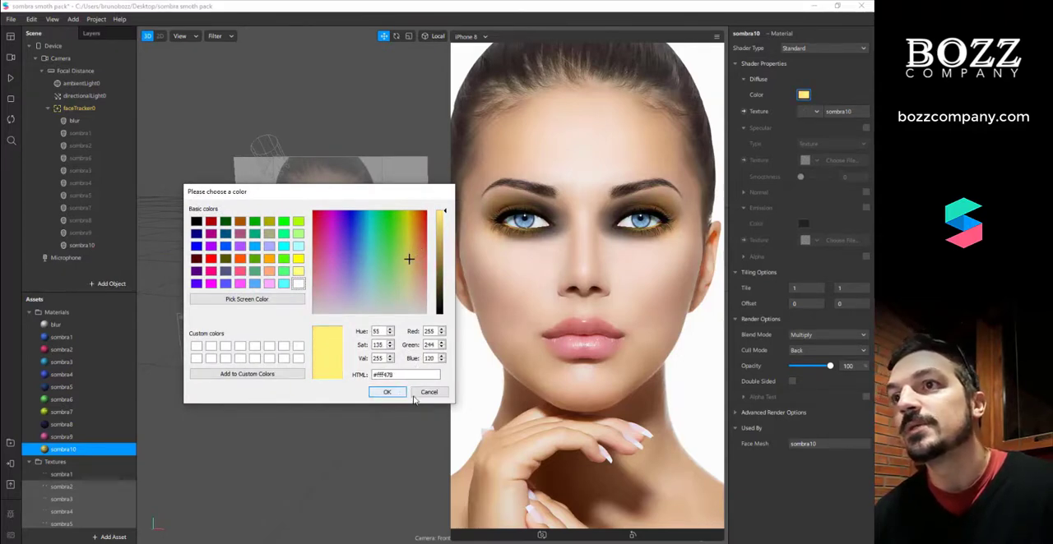
left_click(417, 394)
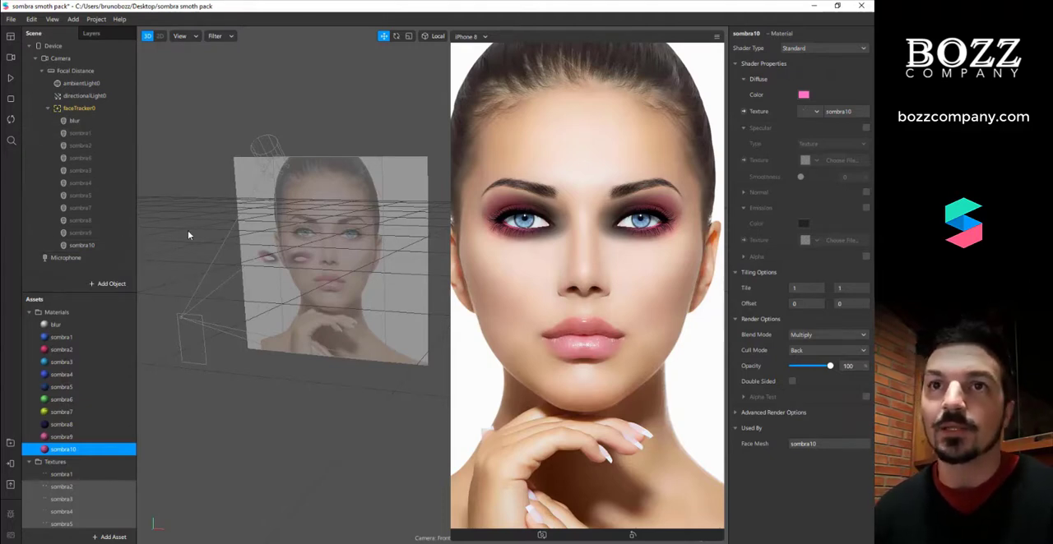
left_click(193, 186)
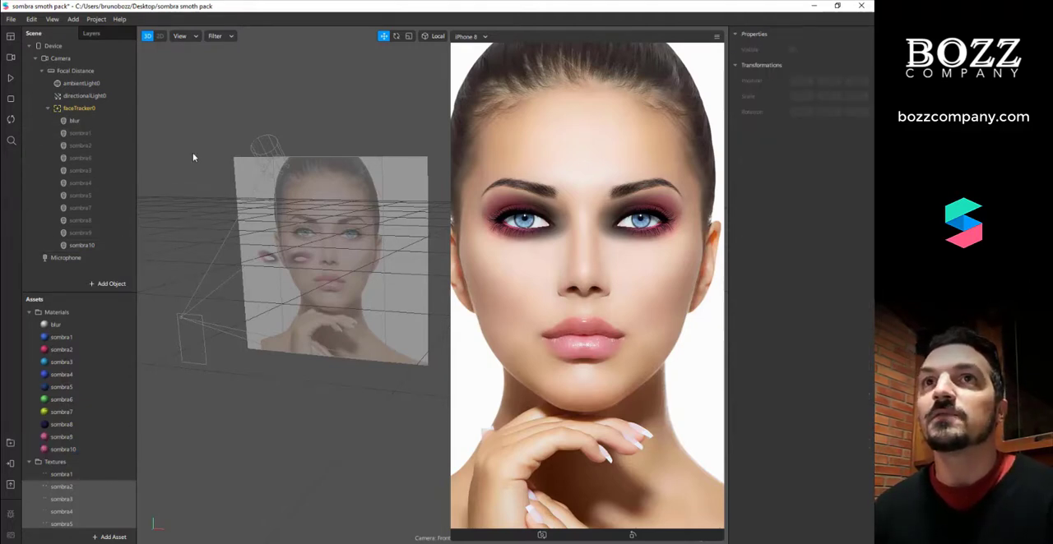